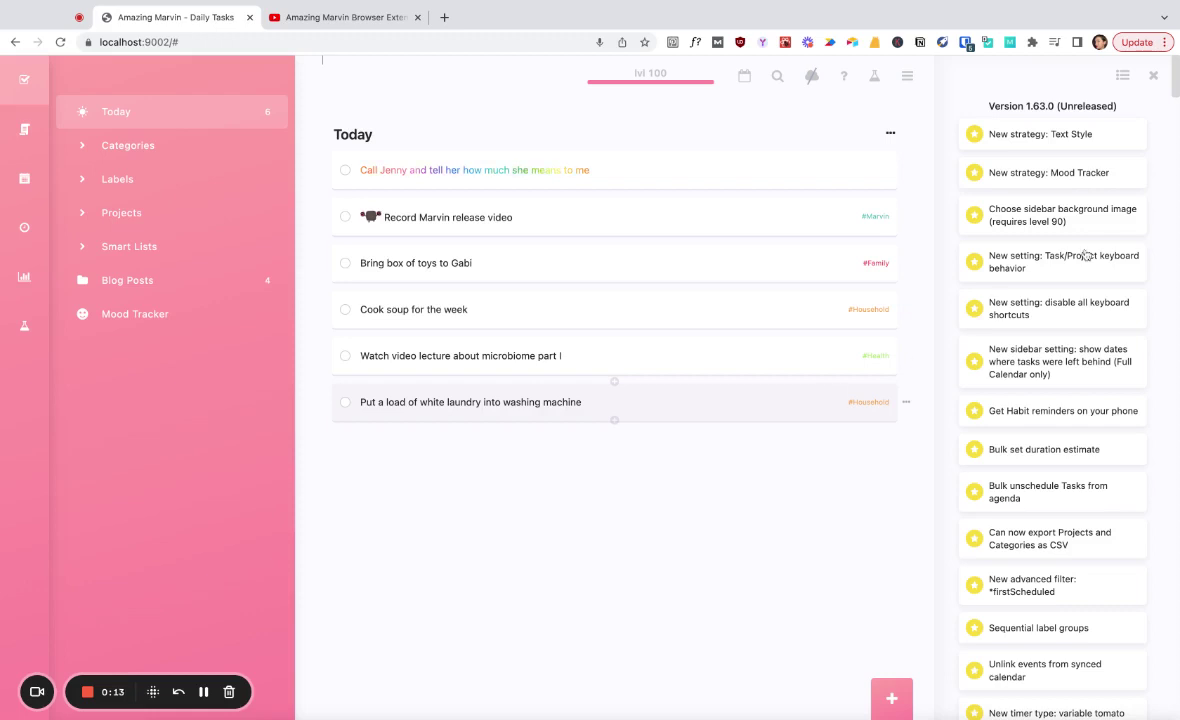
Step: Switch to the YouTube tab showing the Amazing Marvin Browser Extension video
scroll(1068, 172, down, 5)
scroll(1068, 172, down, 20)
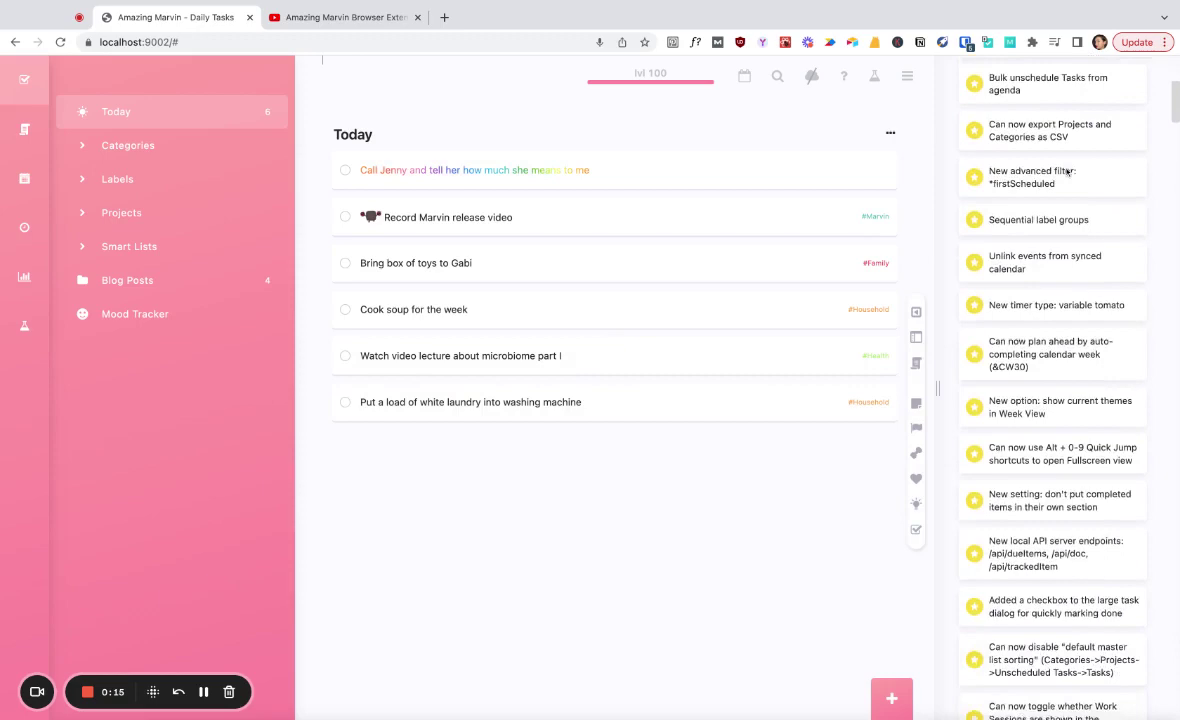
scroll(1052, 390, down, 8)
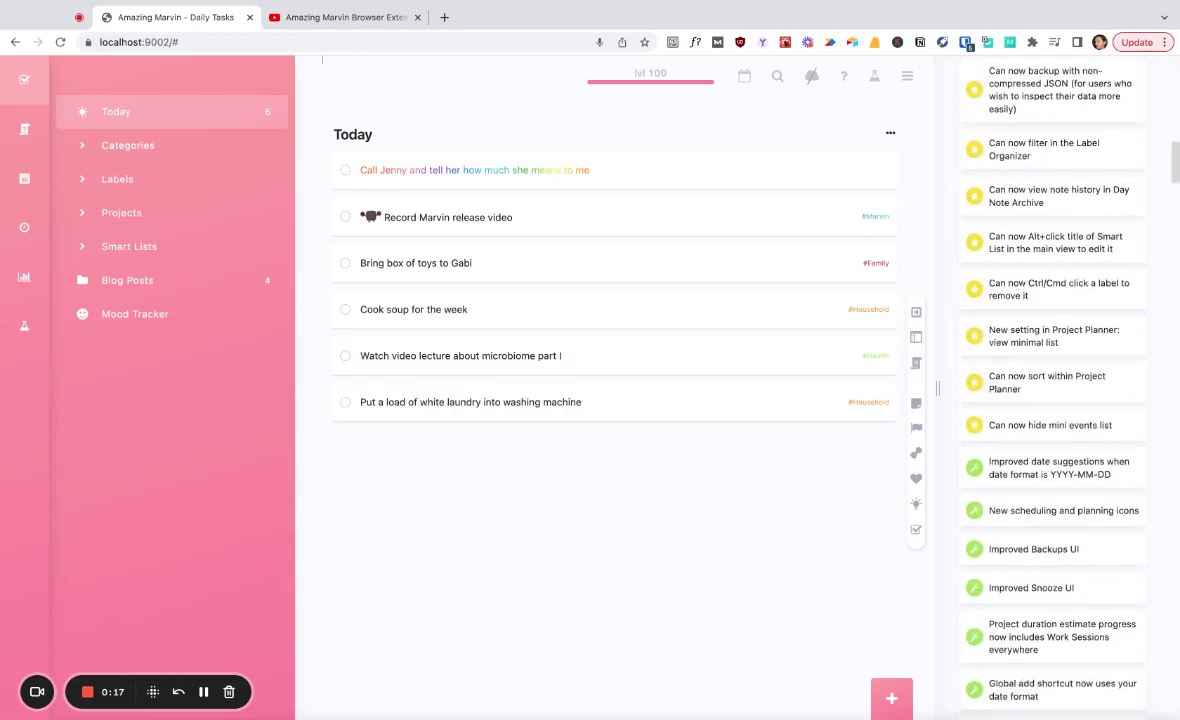
scroll(1052, 390, up, 20)
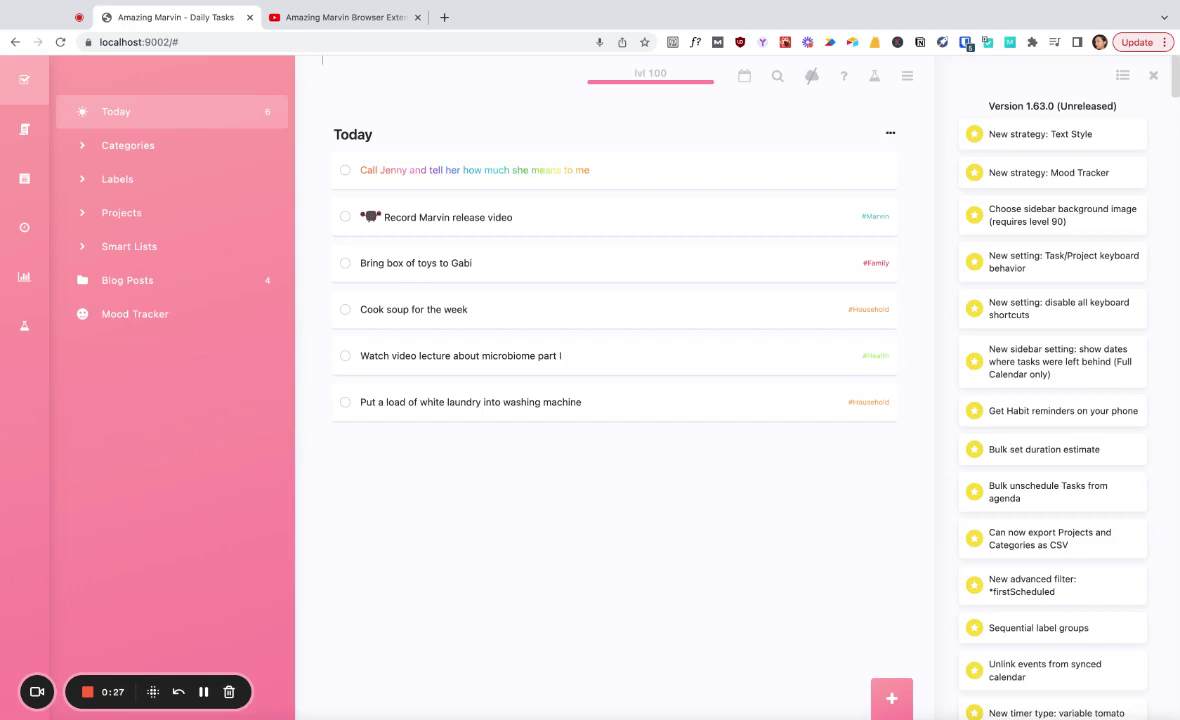
click(311, 20)
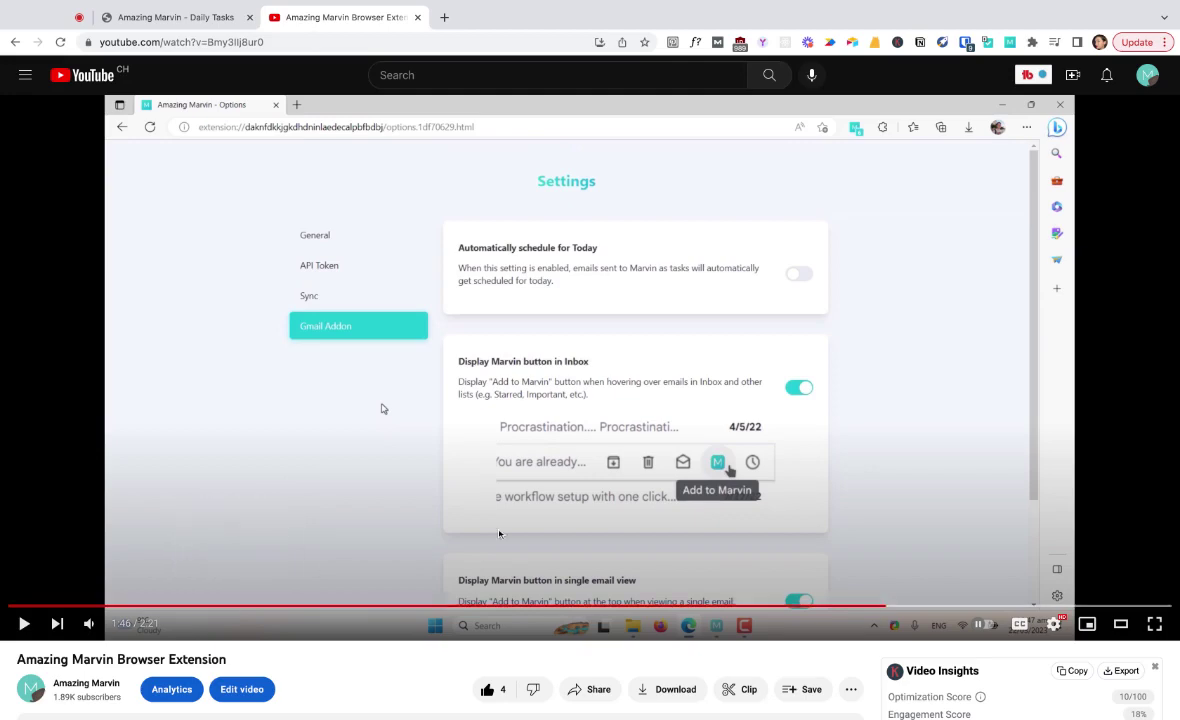
Step: Expand the video's full description with Show more, then scroll back to the top
scroll(499, 533, down, 3)
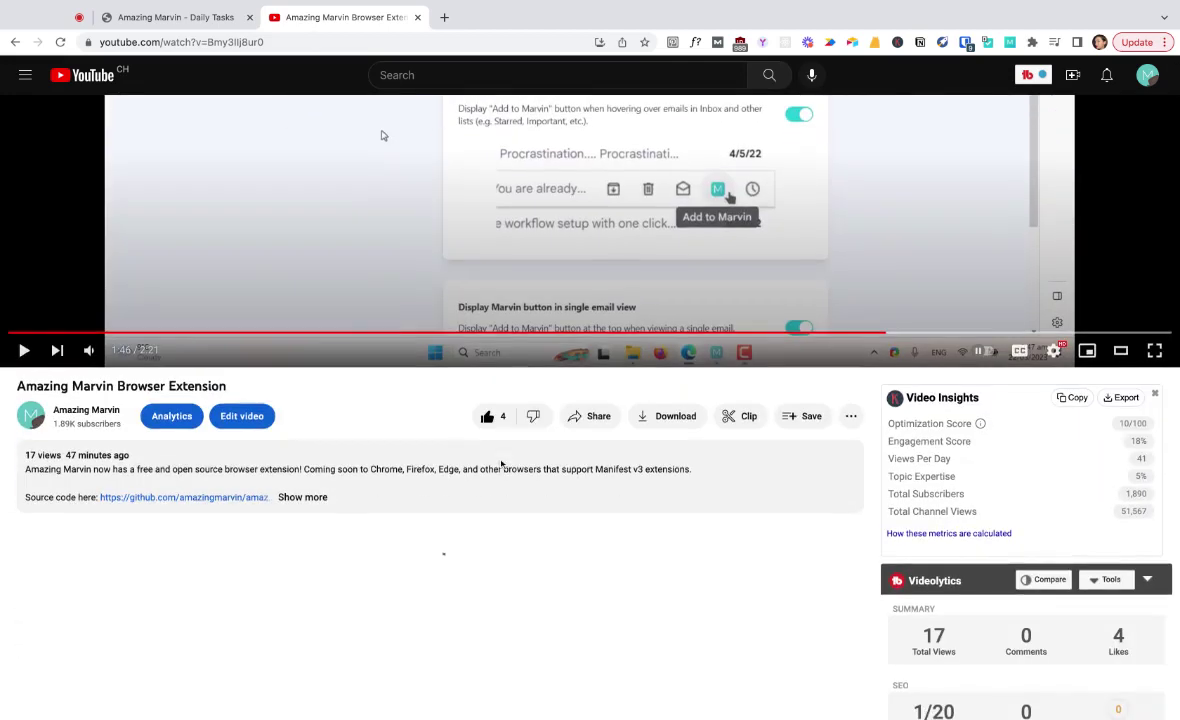
scroll(399, 303, up, 3)
scroll(399, 303, down, 1)
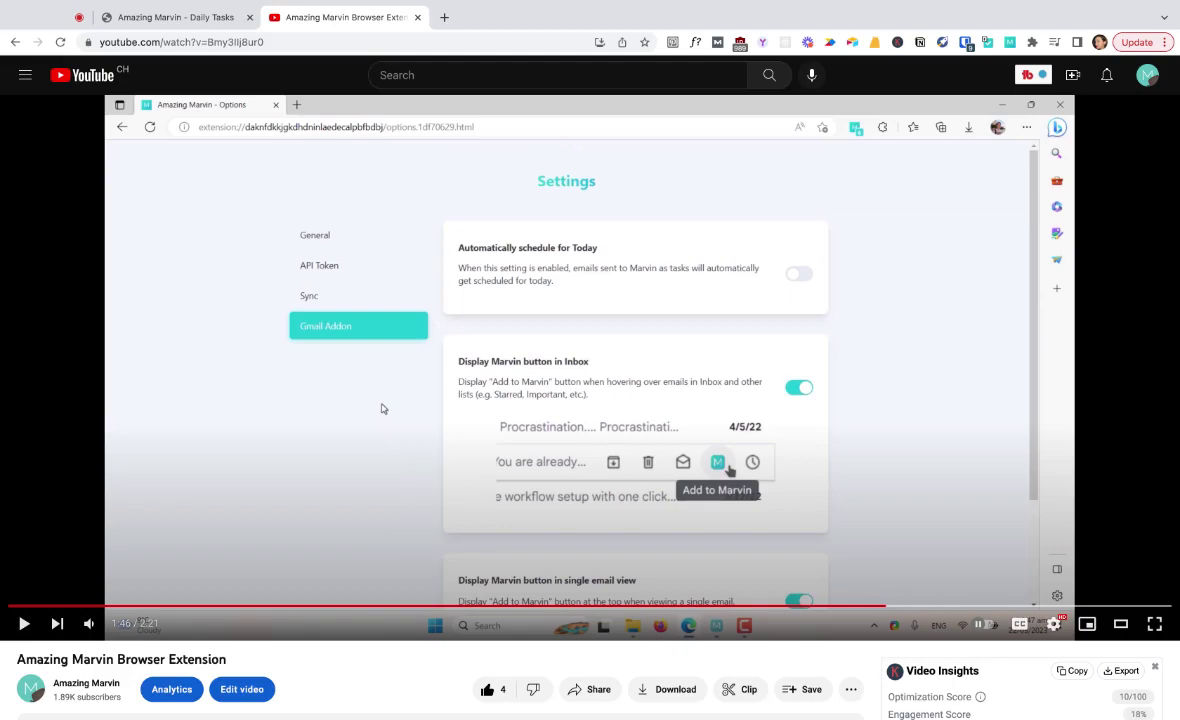
scroll(303, 457, down, 5)
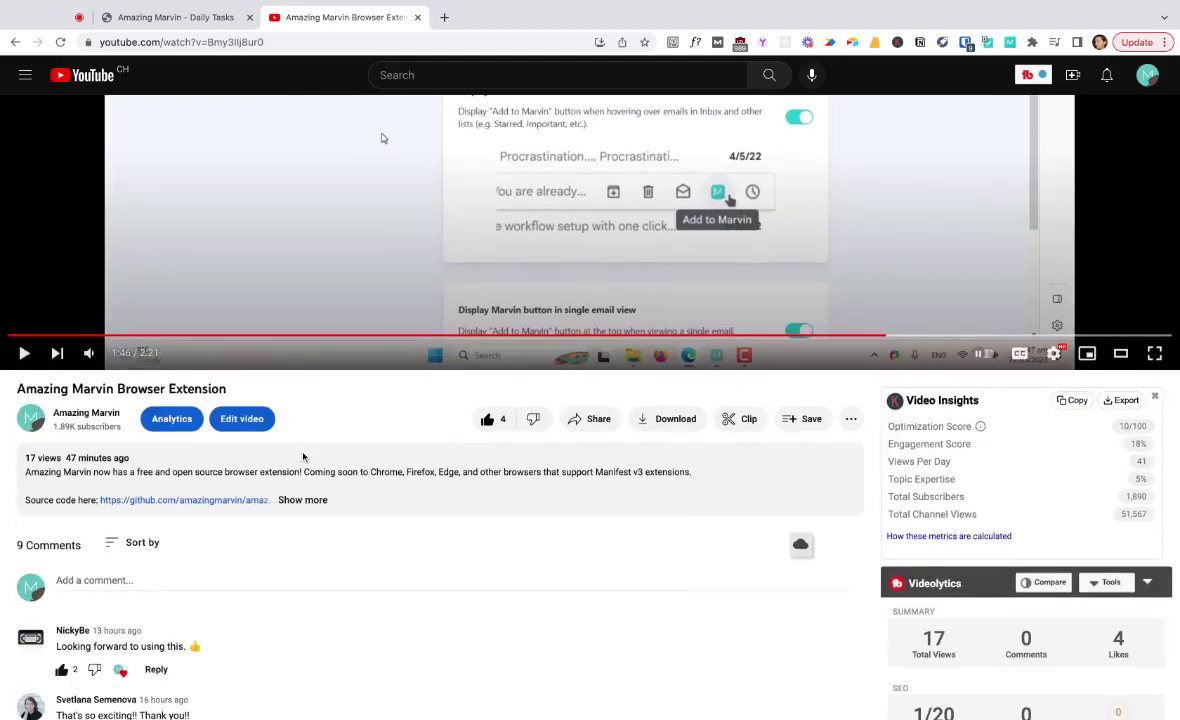
scroll(303, 457, down, 4)
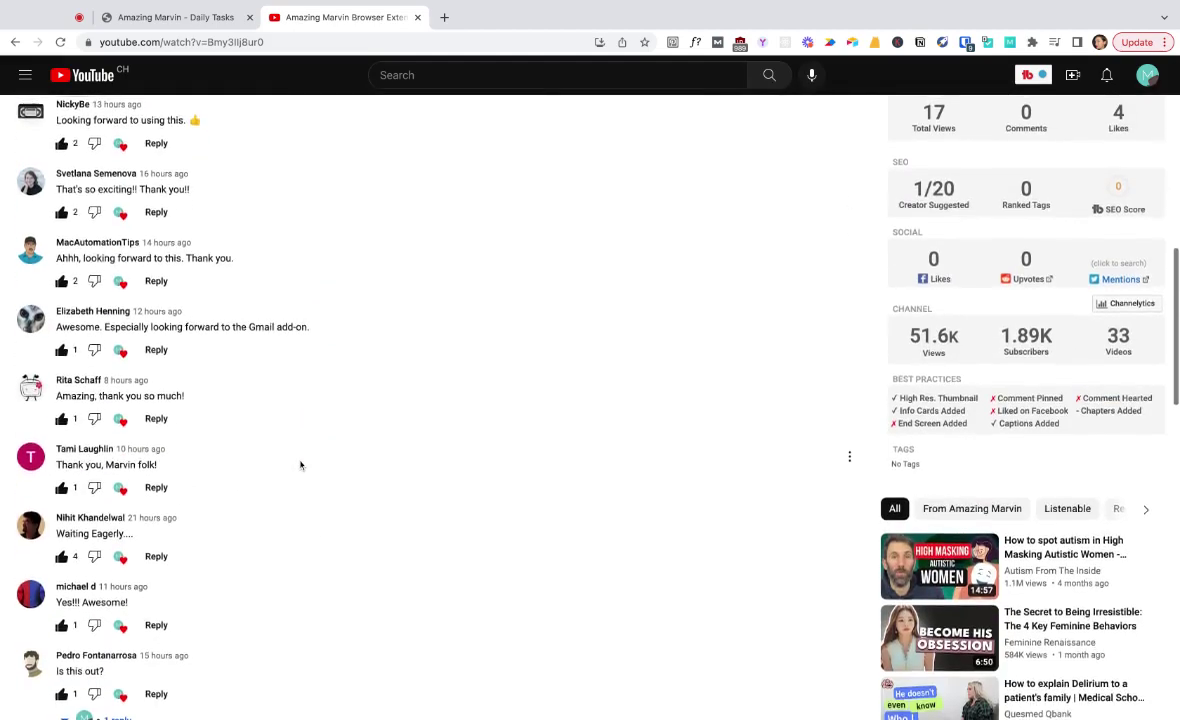
scroll(300, 461, up, 9)
scroll(300, 463, down, 3)
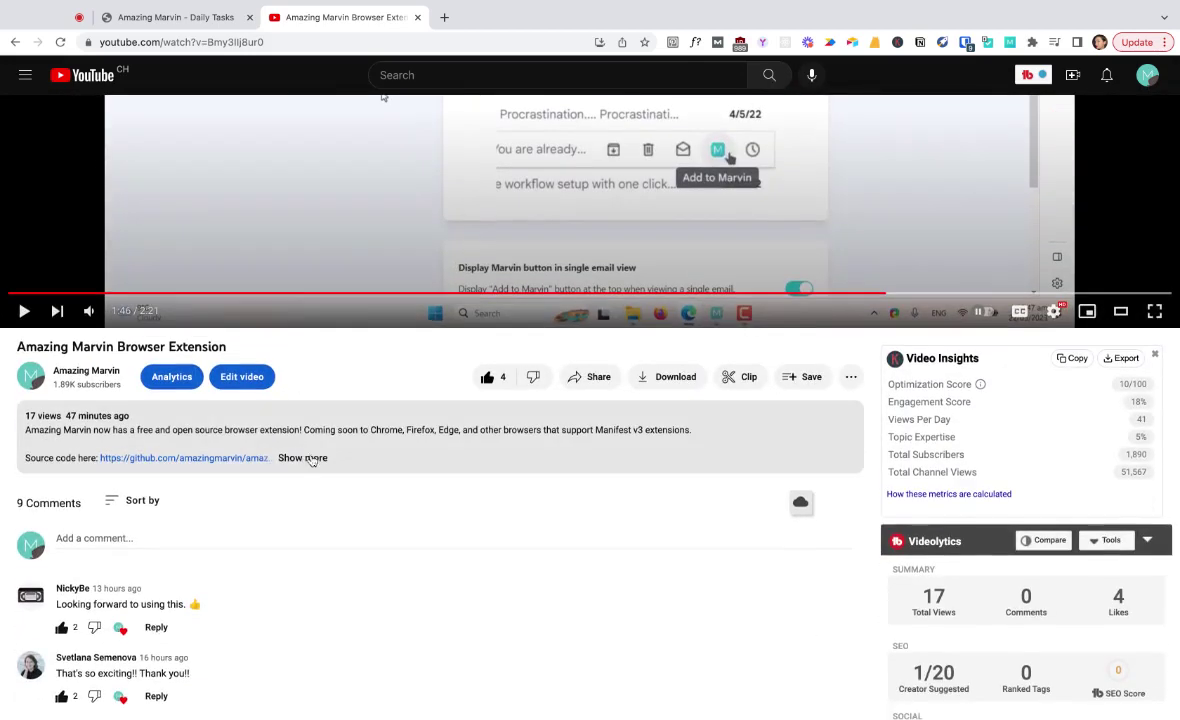
click(309, 458)
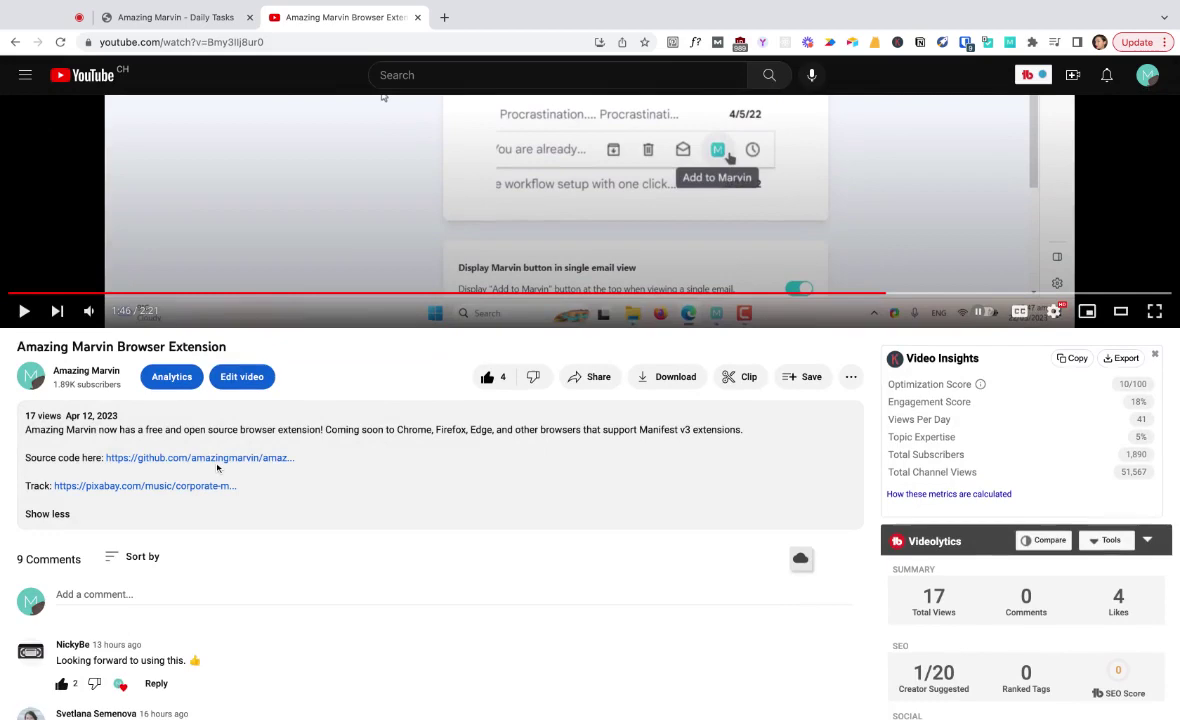
scroll(217, 467, up, 4)
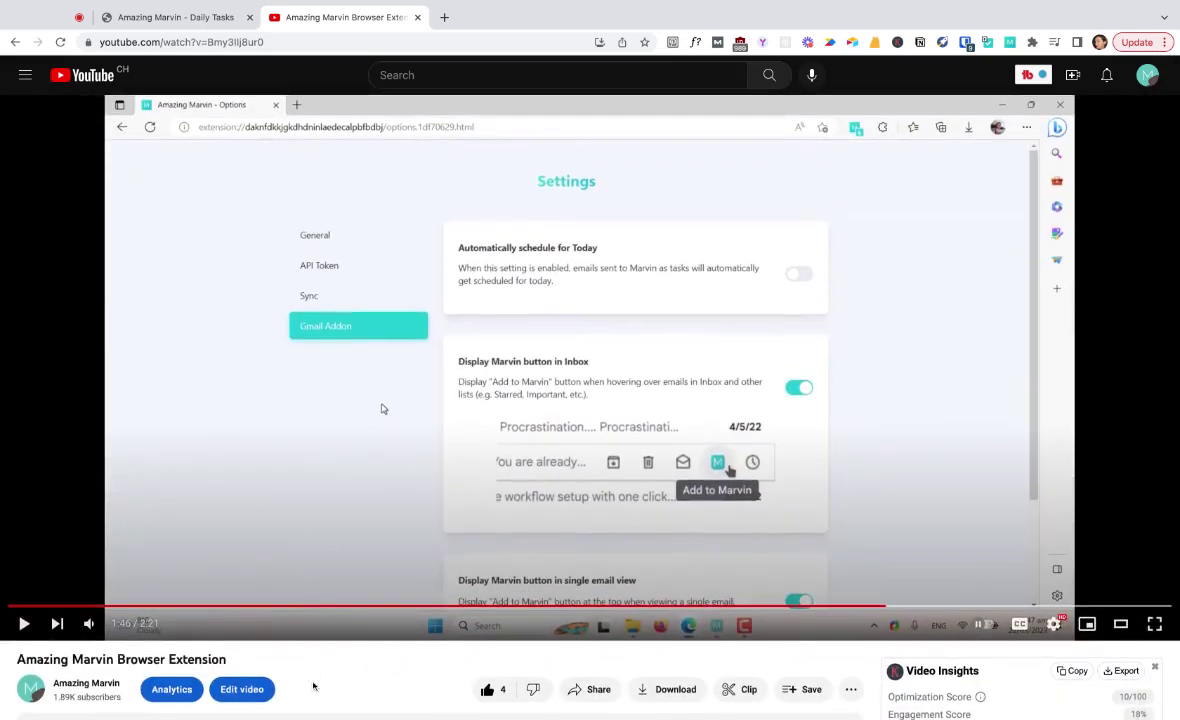
Step: Return to the Marvin tab and open the Features/Strategies page with the G S shortcut
click(164, 21)
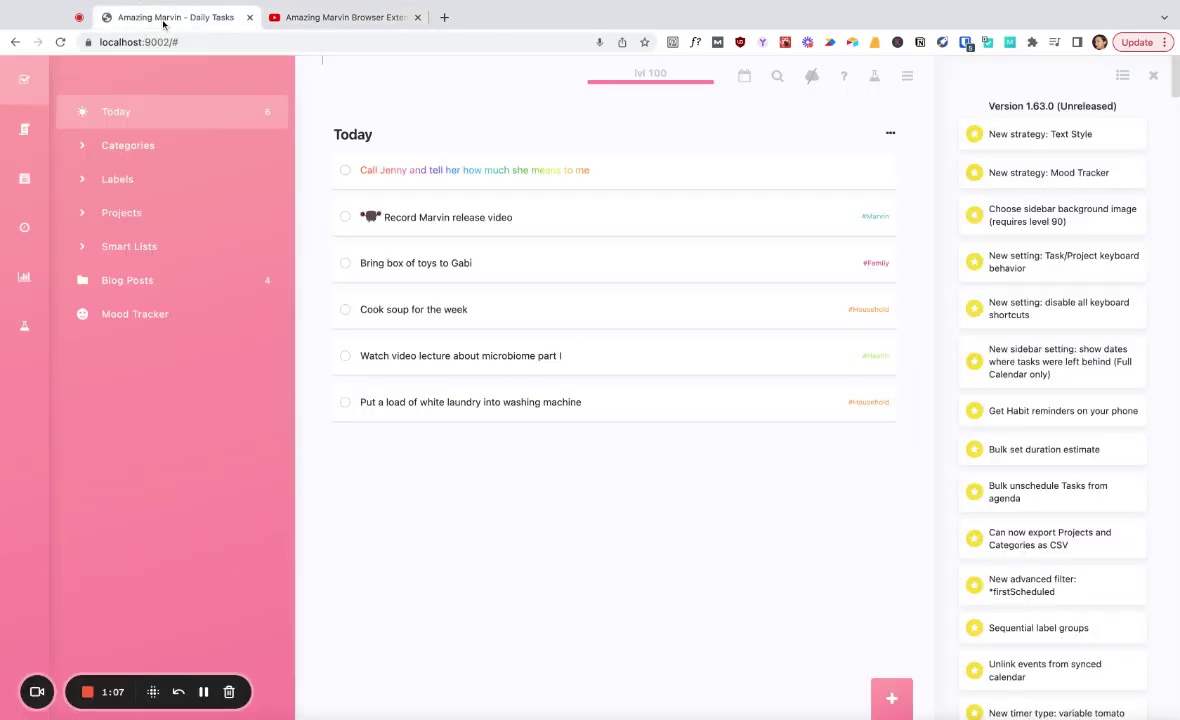
mouse_move(714, 455)
key(g)
key(s)
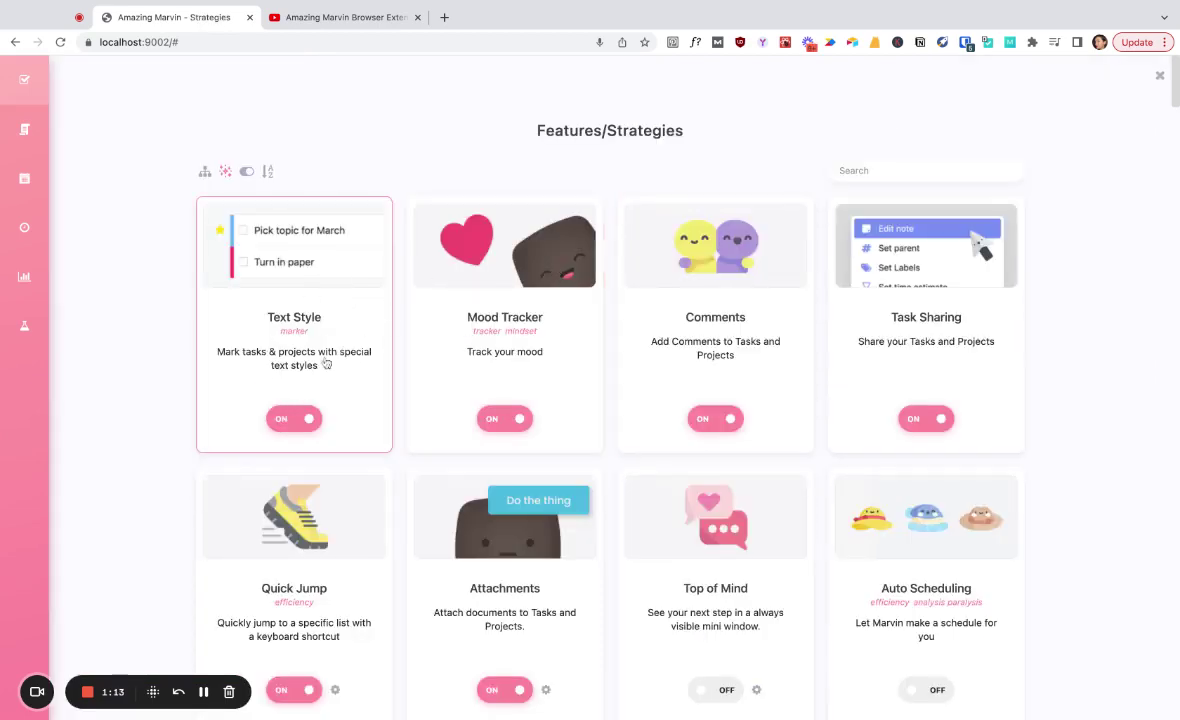
Step: Close the Features/Strategies page with its X
click(1159, 76)
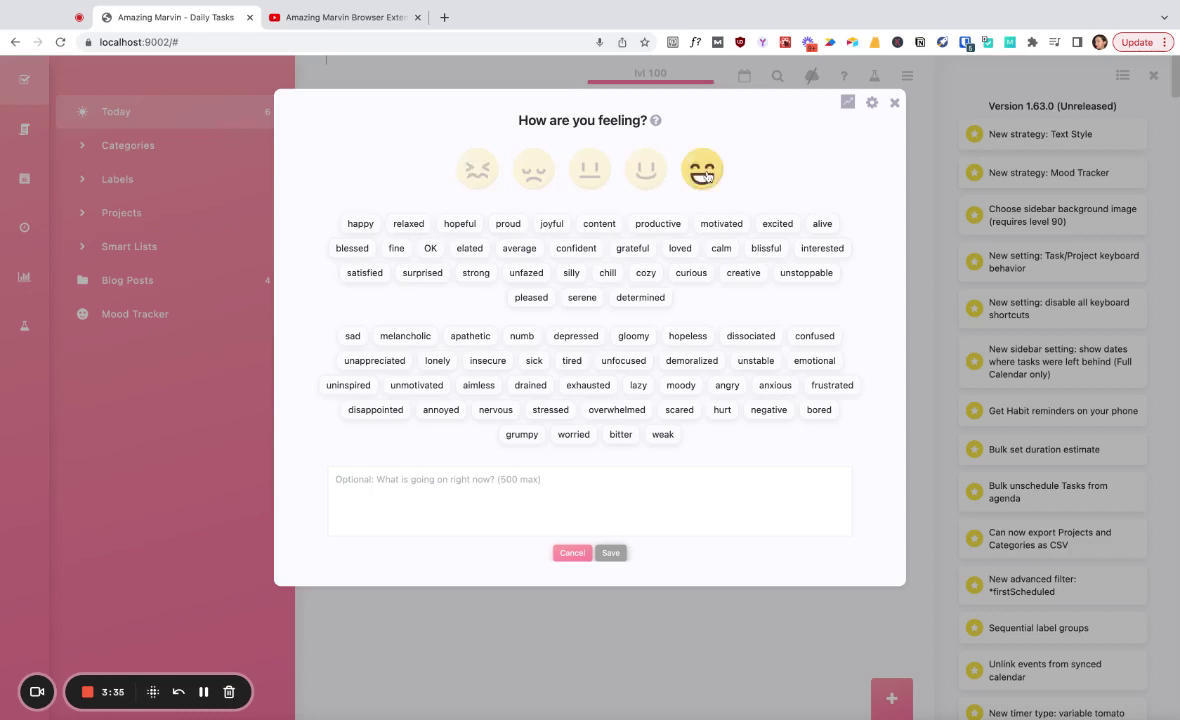
Step: Choose the happiest face, try the curious and motivated tags, then click into the optional note
click(706, 175)
click(691, 272)
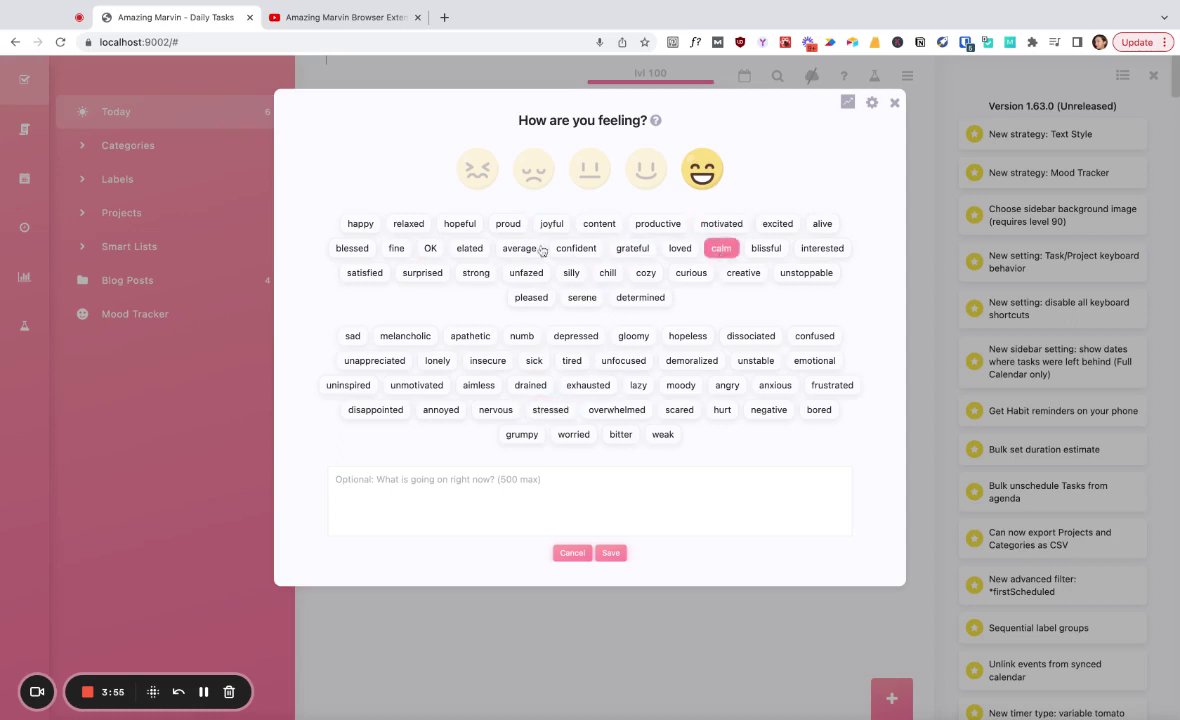
click(721, 223)
click(459, 481)
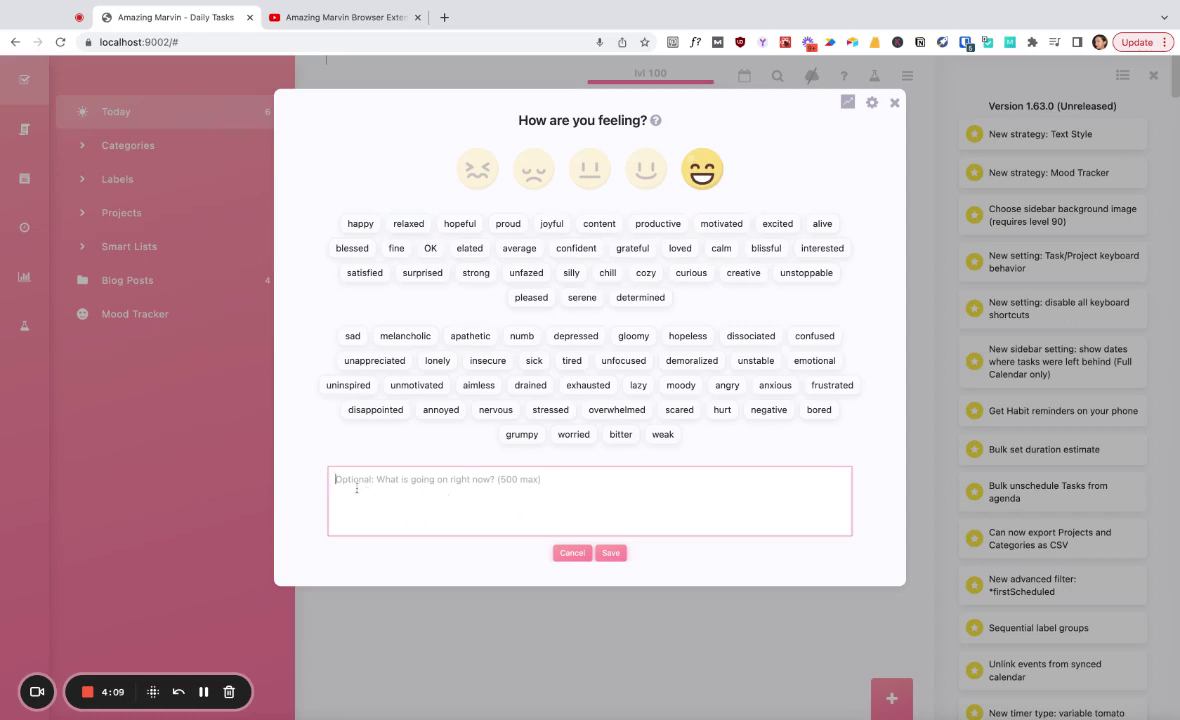
click(488, 360)
click(547, 282)
click(847, 102)
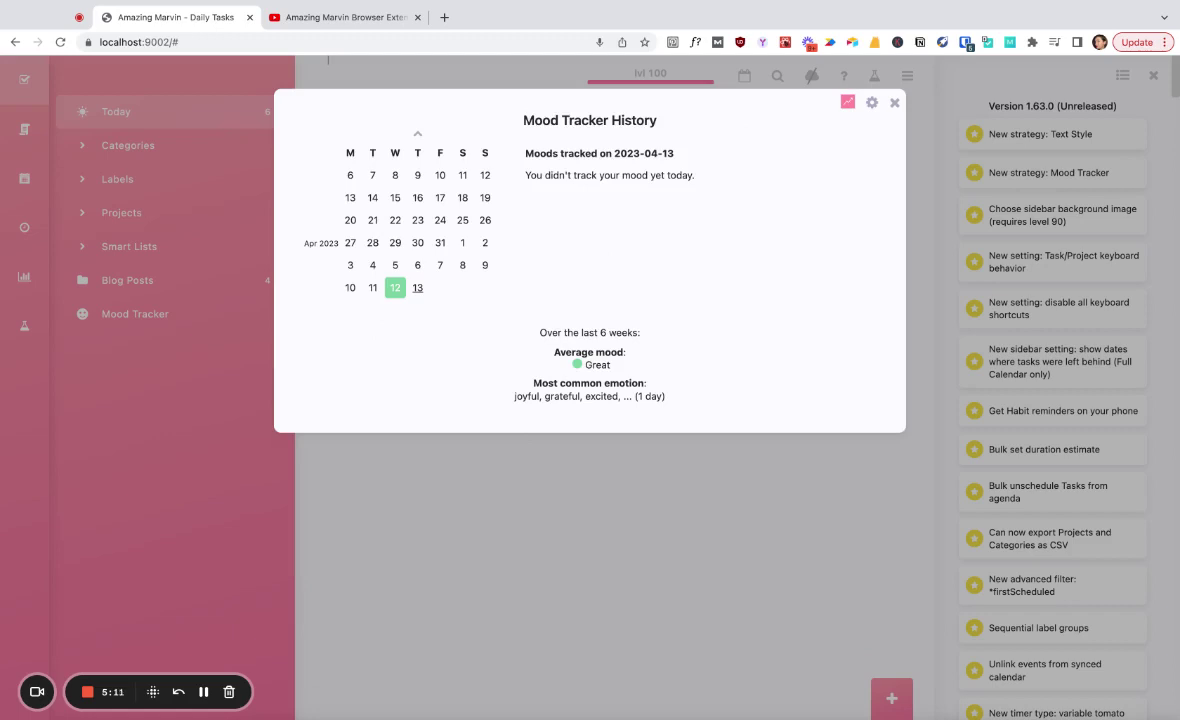
click(848, 104)
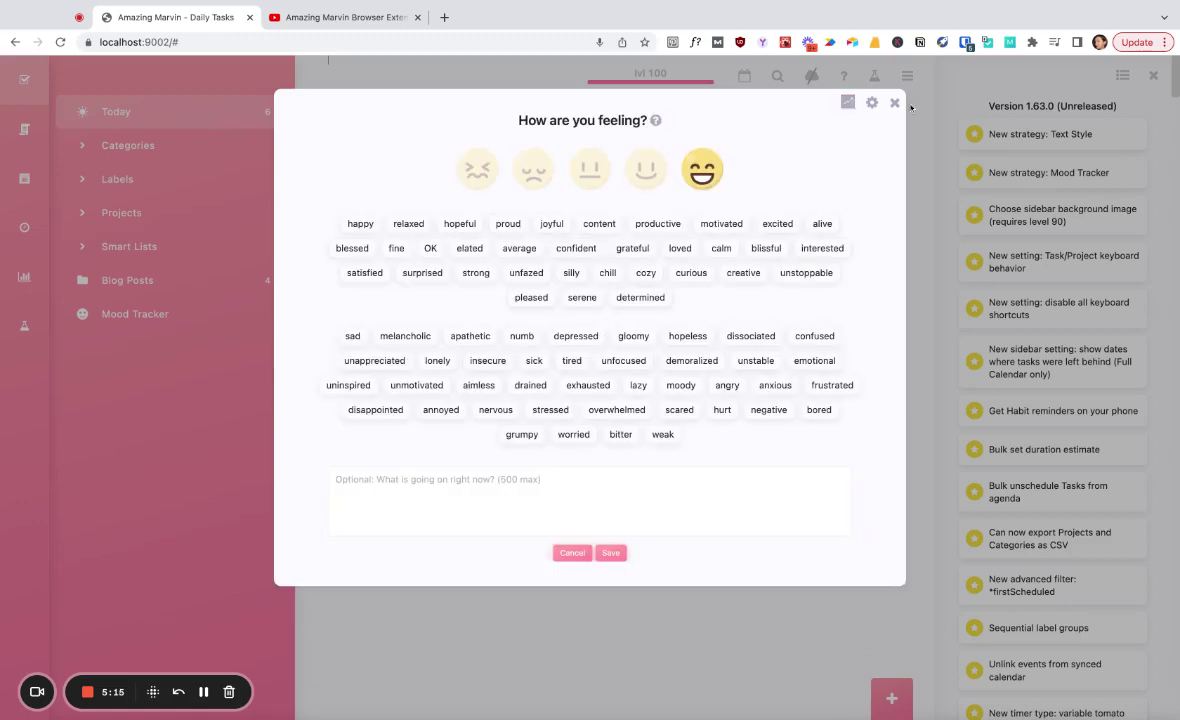
Step: Close the mood dialog, then open and close Mood Tracker from the sidebar twice
click(895, 104)
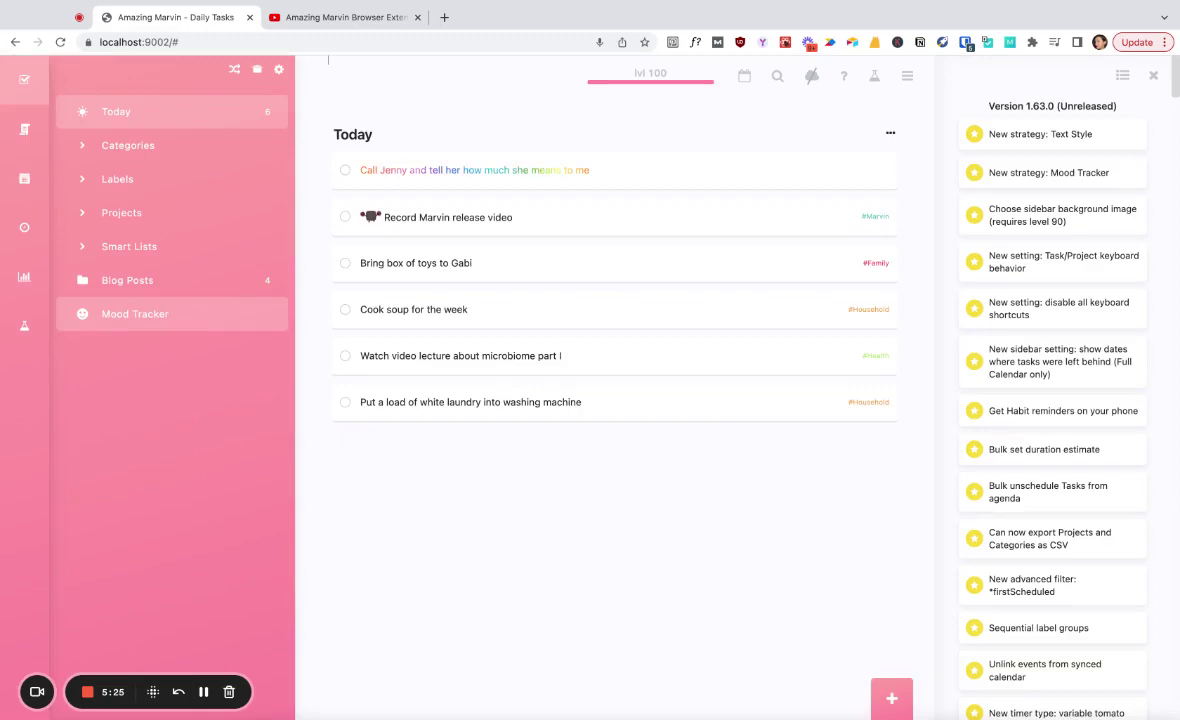
click(185, 321)
click(210, 447)
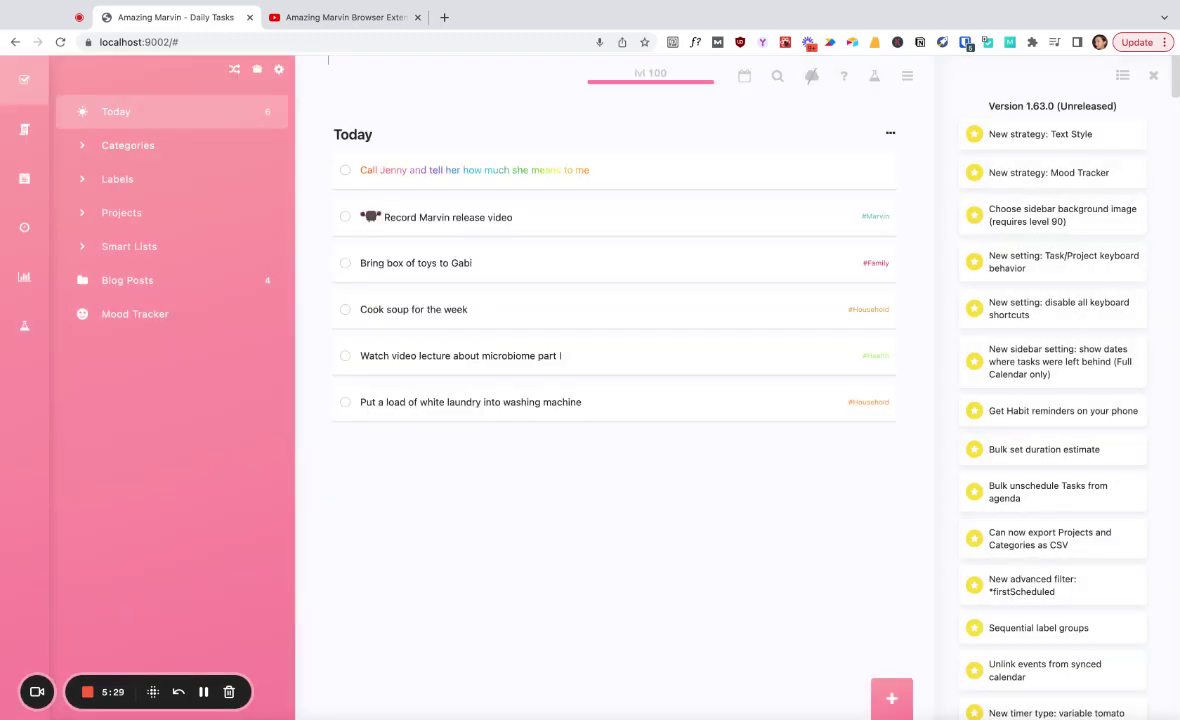
click(150, 314)
click(191, 487)
mouse_move(648, 85)
Step: Open Settings from the main menu and view the theme settings
click(907, 76)
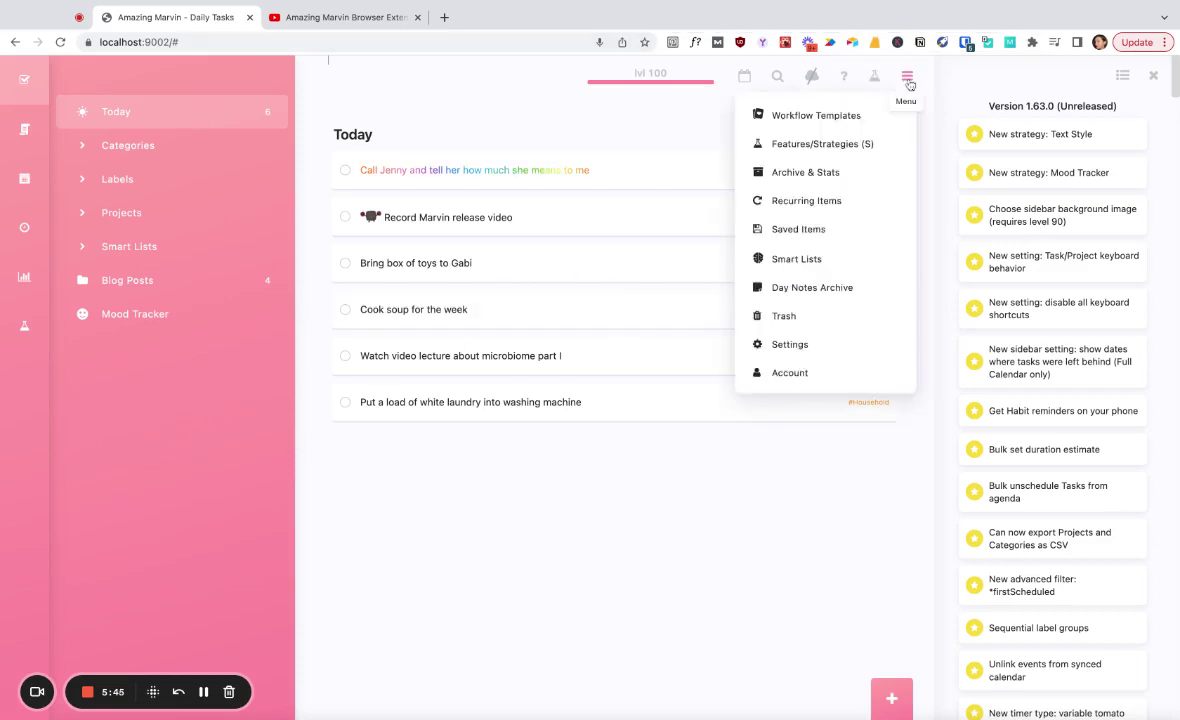
click(831, 343)
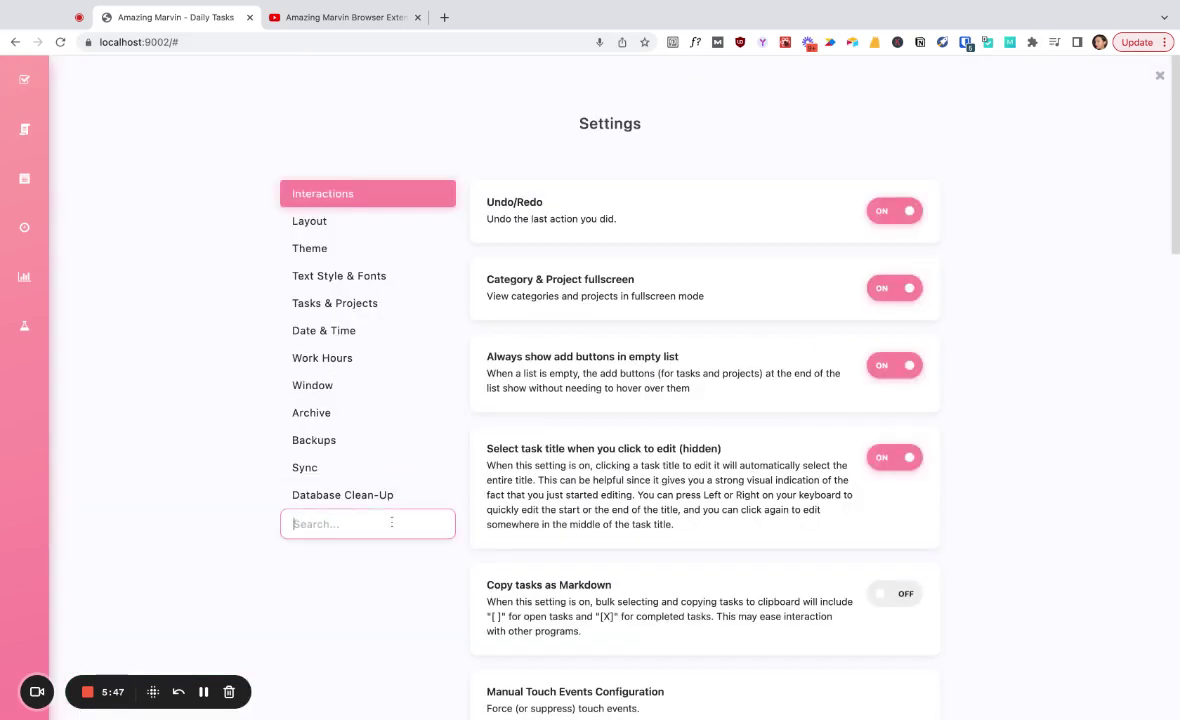
click(311, 249)
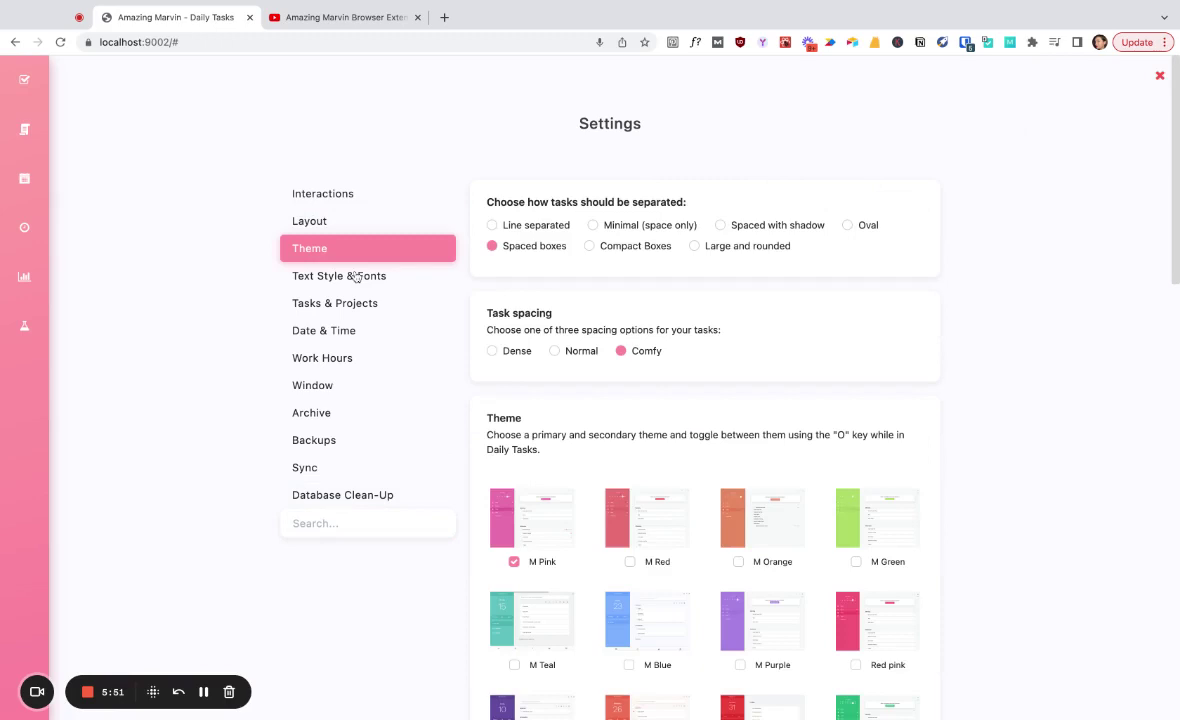
Step: Leave Settings and filter the Features/Strategies list by 'label'
key(Escape)
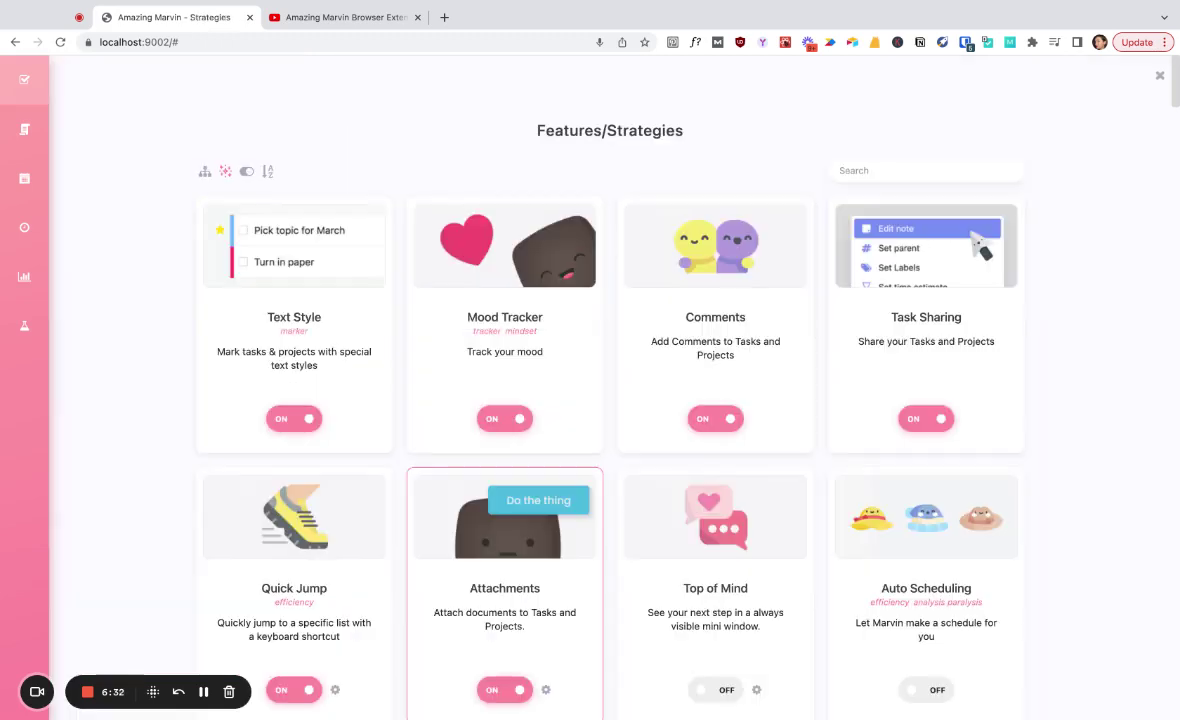
click(884, 168)
text(l)
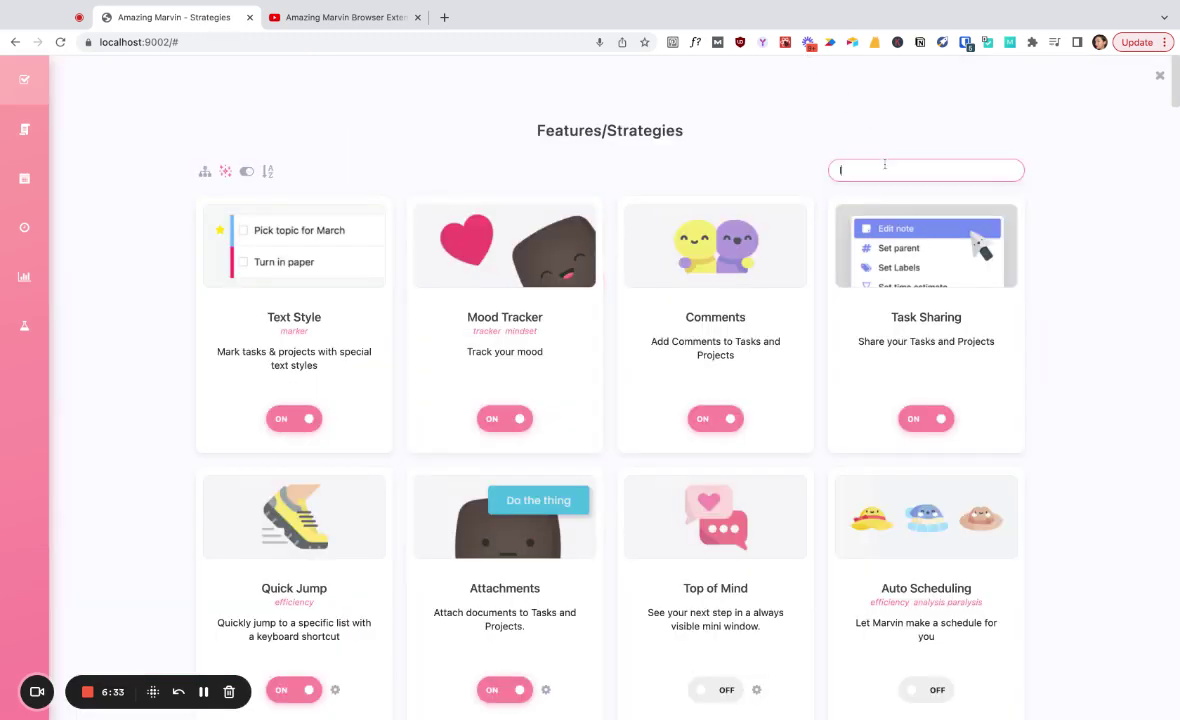
text(abel)
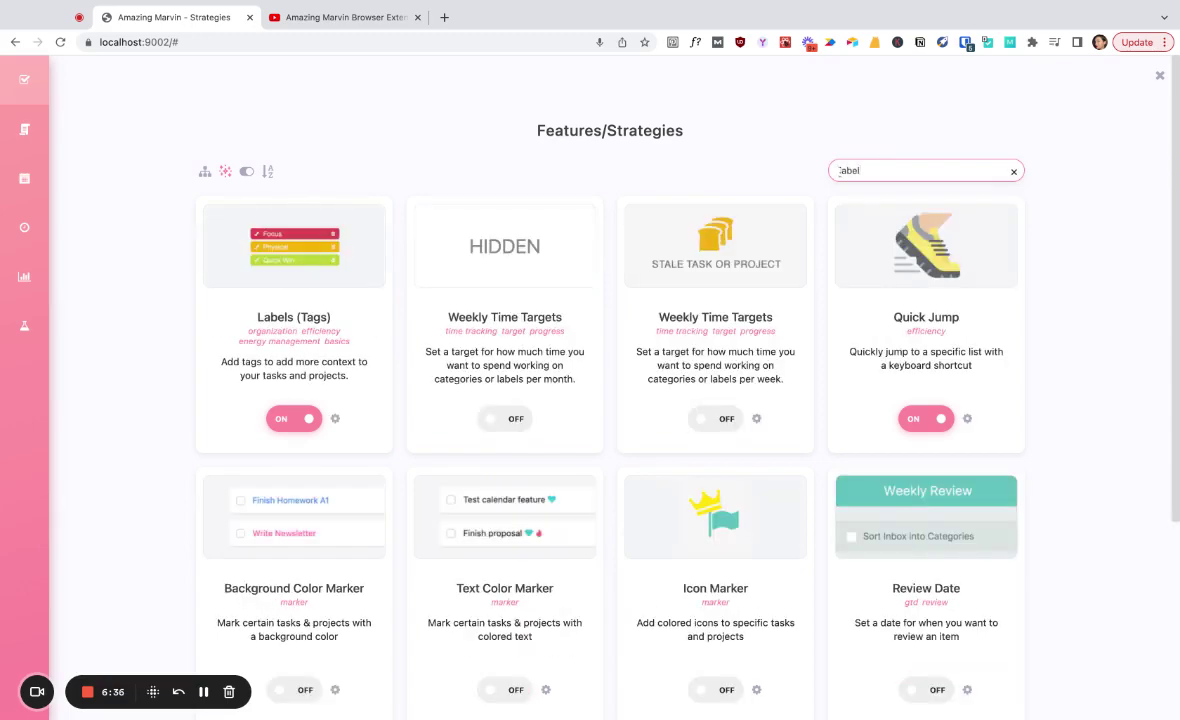
click(333, 278)
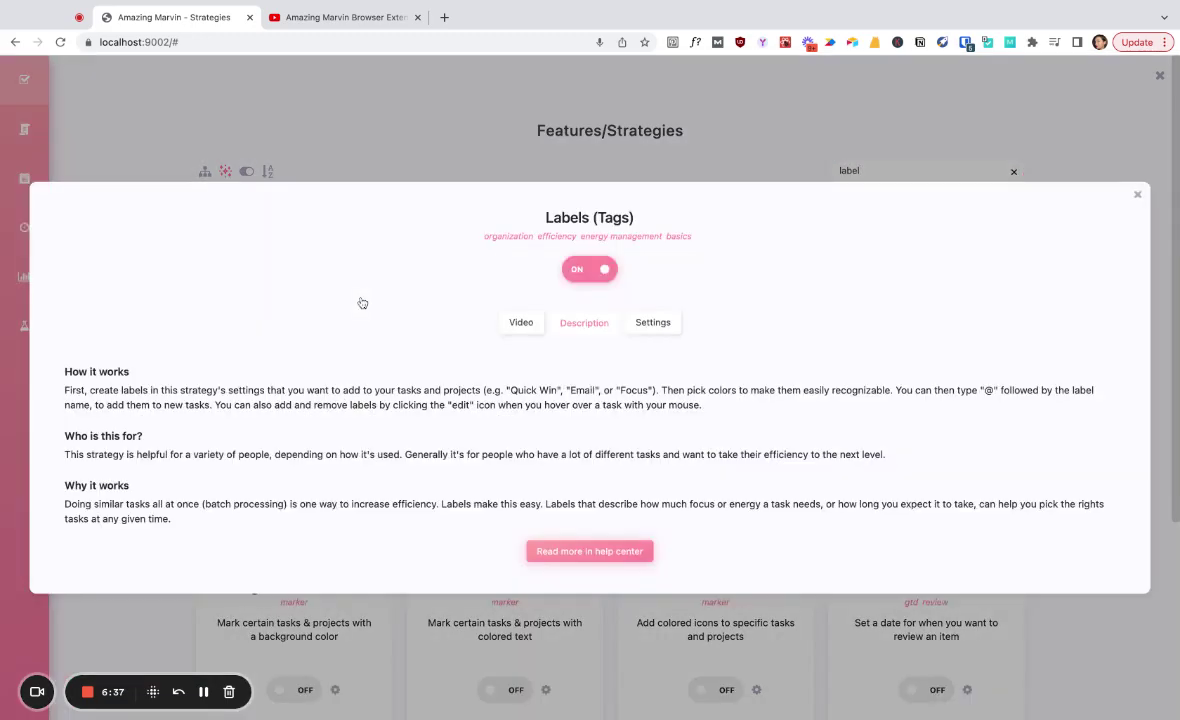
click(653, 324)
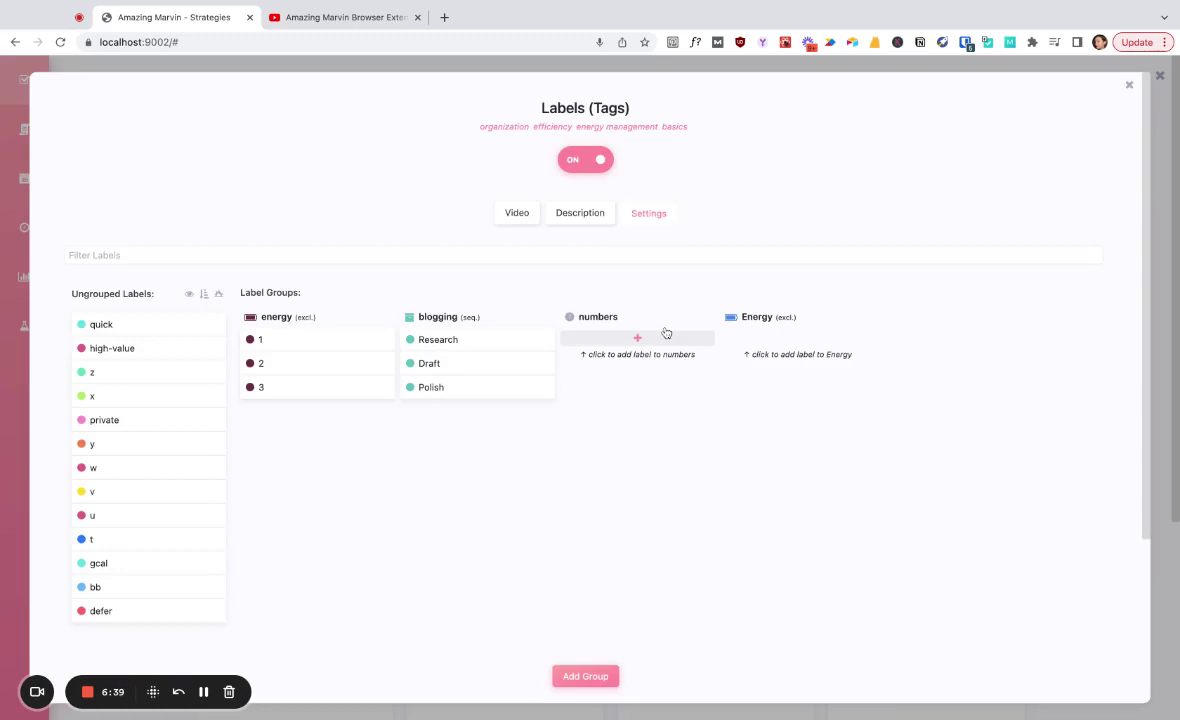
click(505, 319)
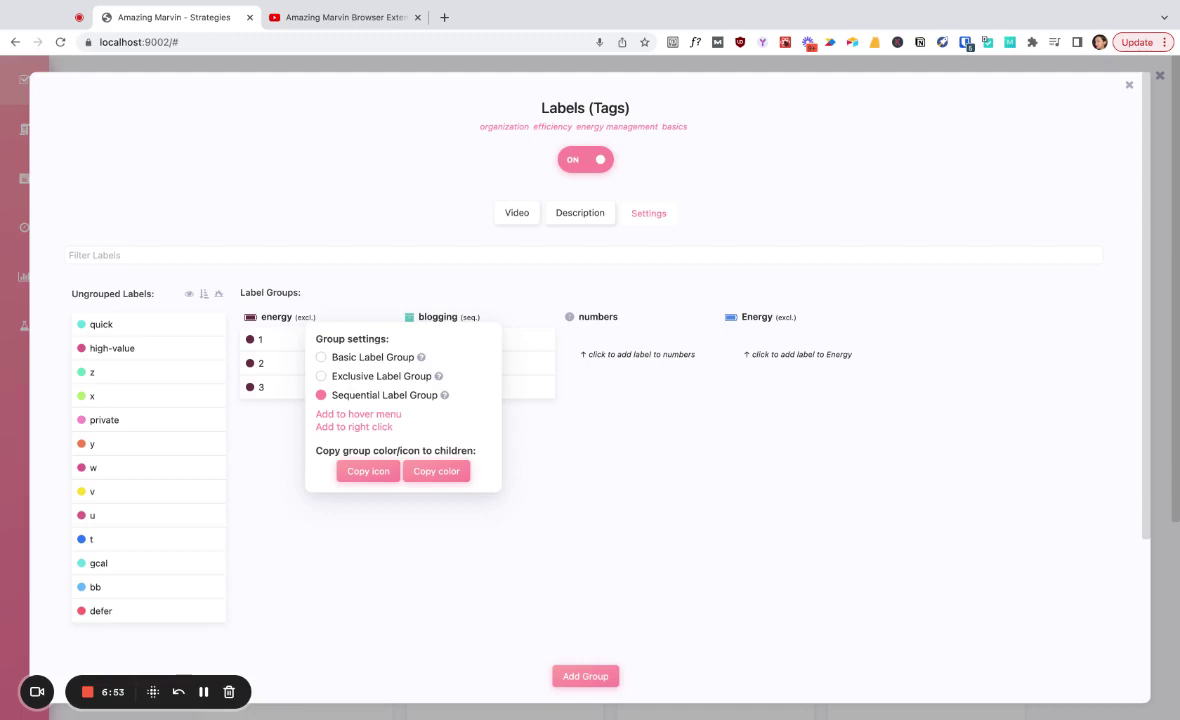
mouse_move(439, 376)
click(493, 285)
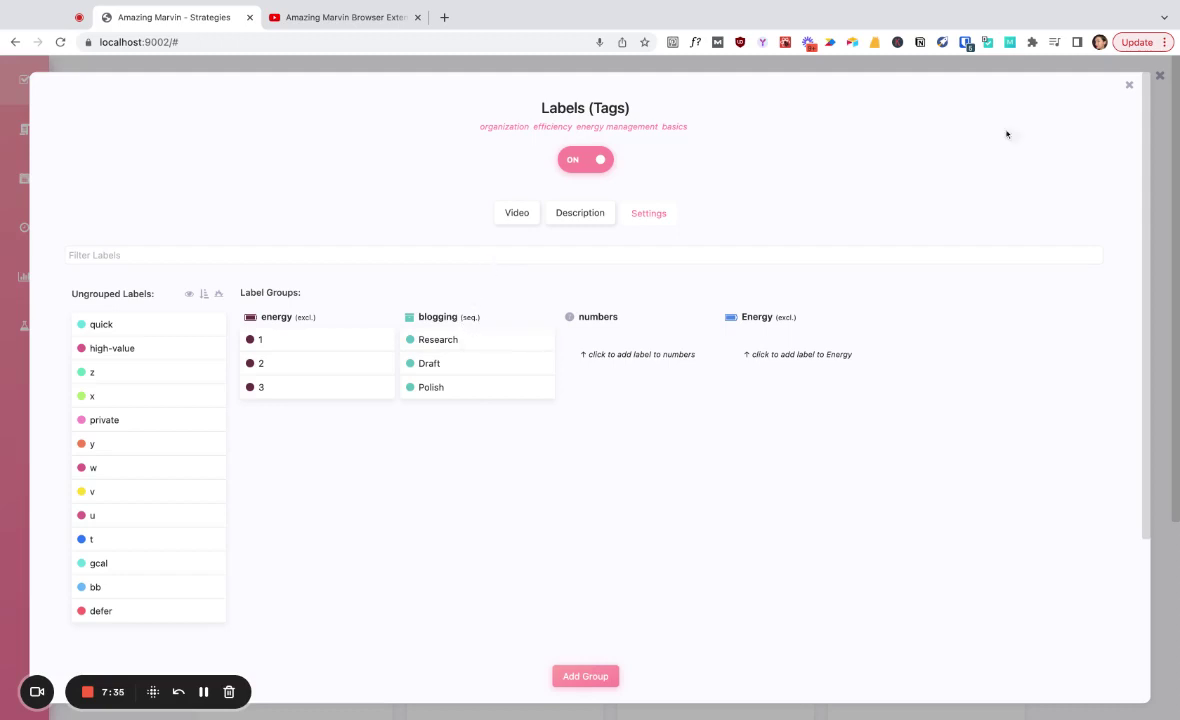
click(1129, 84)
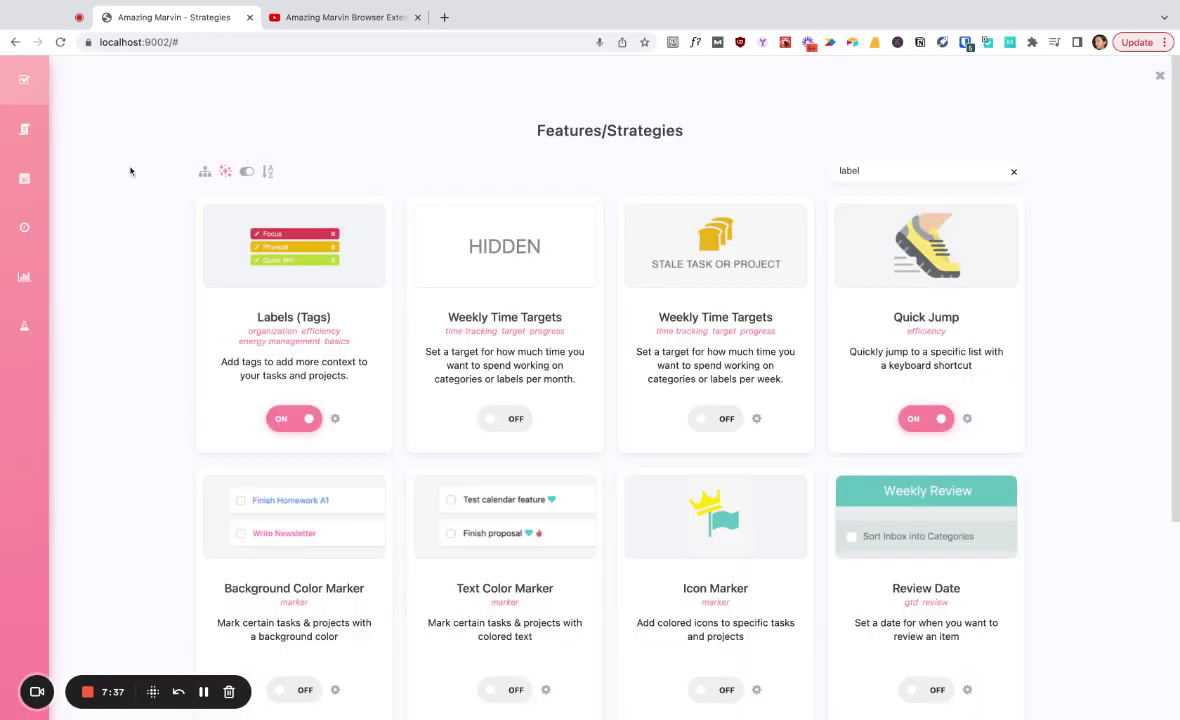
Step: Add 'z' to the filter, close the features page, and check Blog Posts' recently completed tasks
text(z)
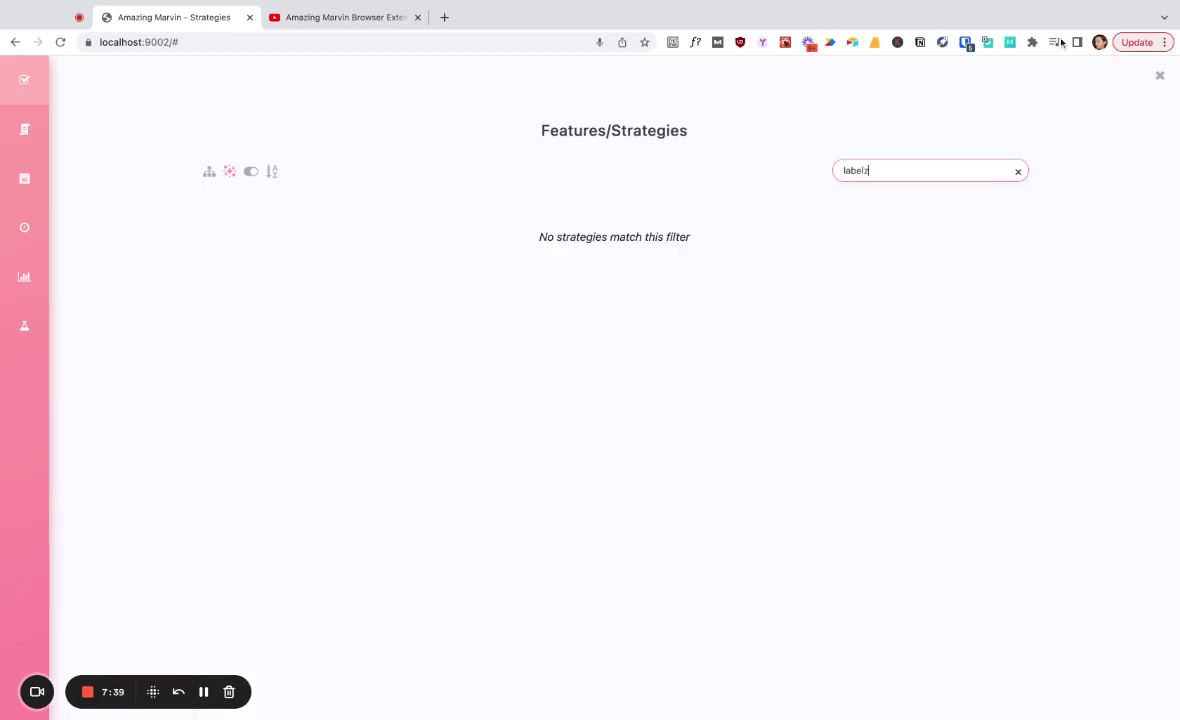
click(1160, 76)
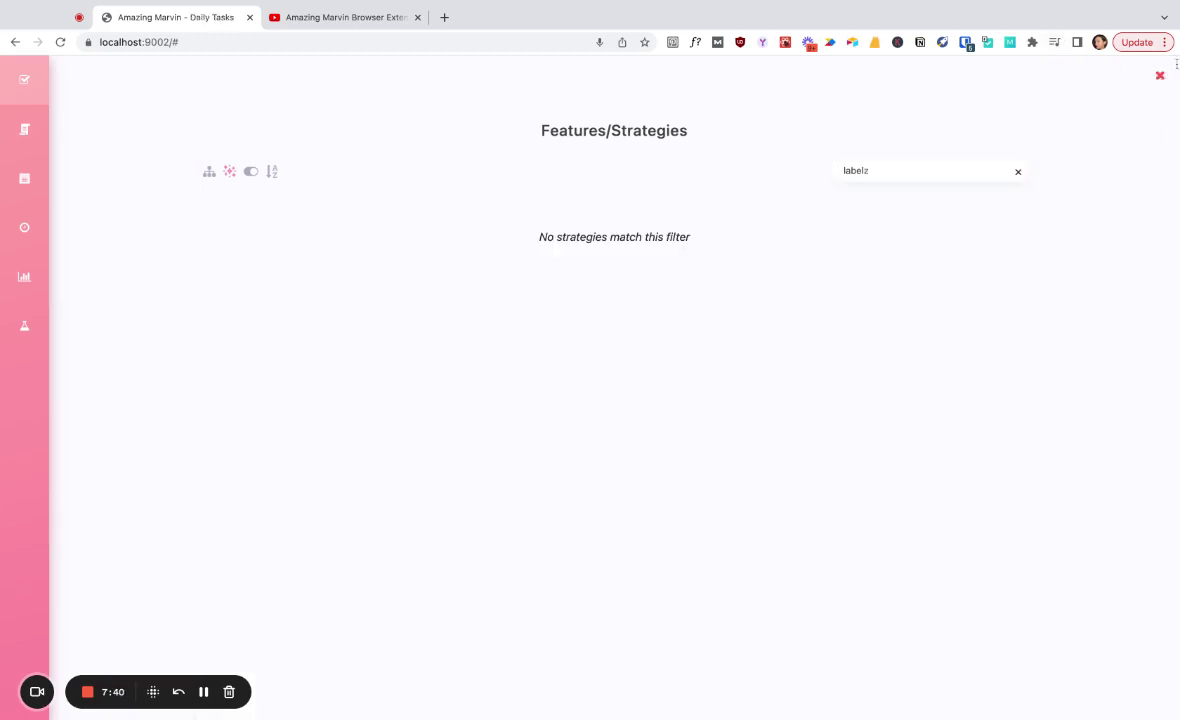
click(1160, 76)
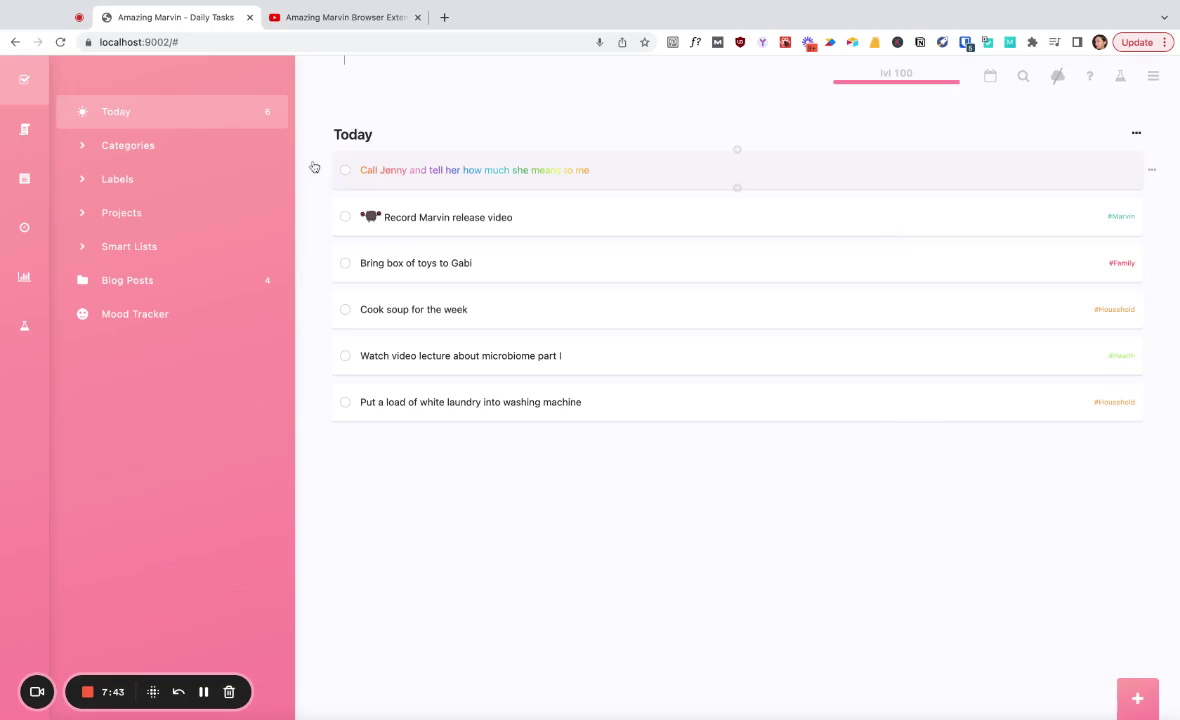
click(155, 280)
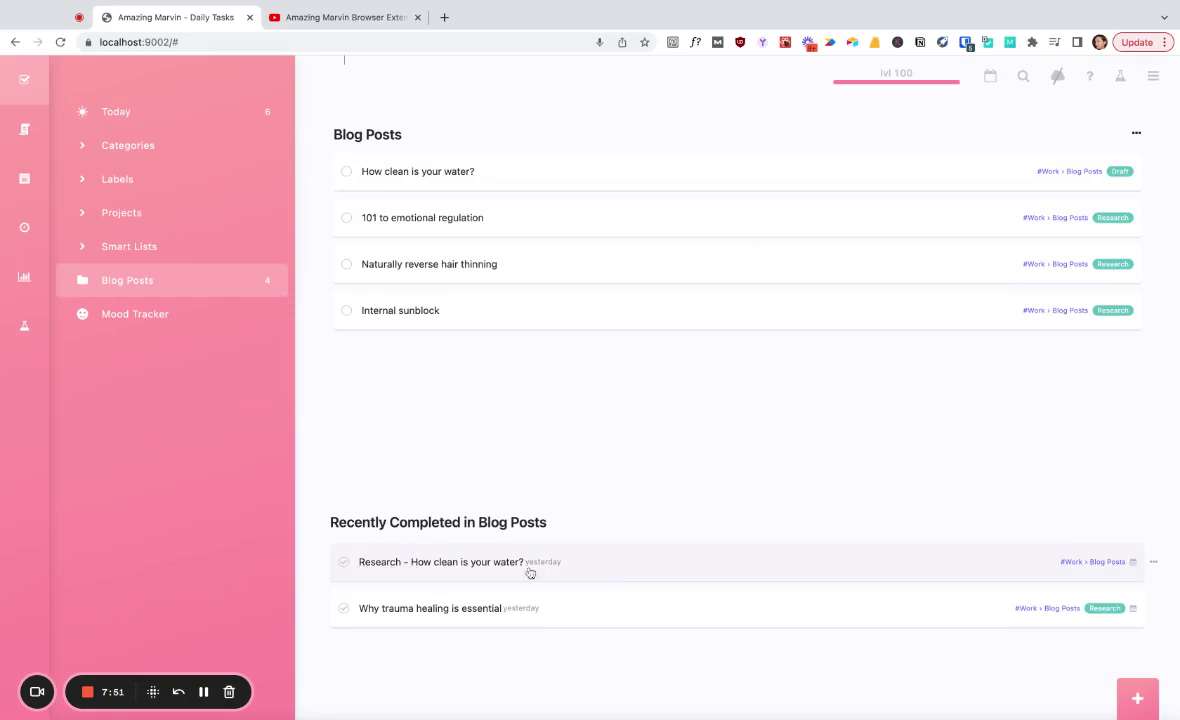
mouse_move(534, 571)
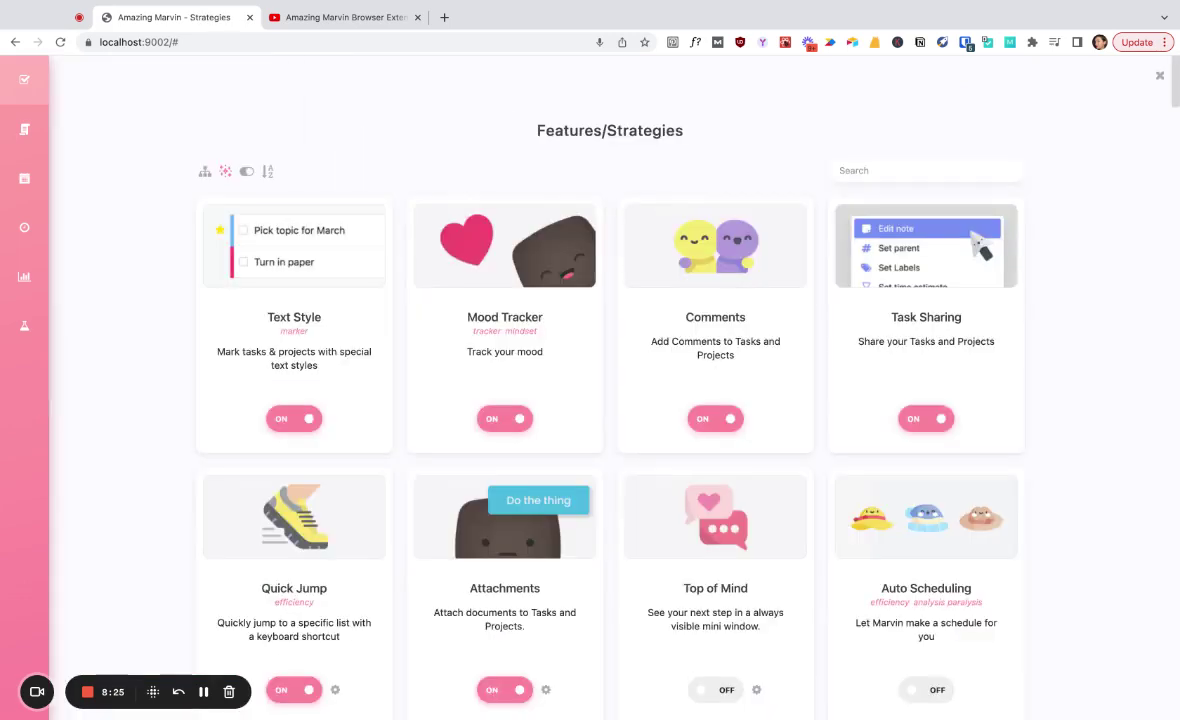
Step: Close the Features/Strategies page to bring up the timer-type chooser over Blog Posts
click(1157, 75)
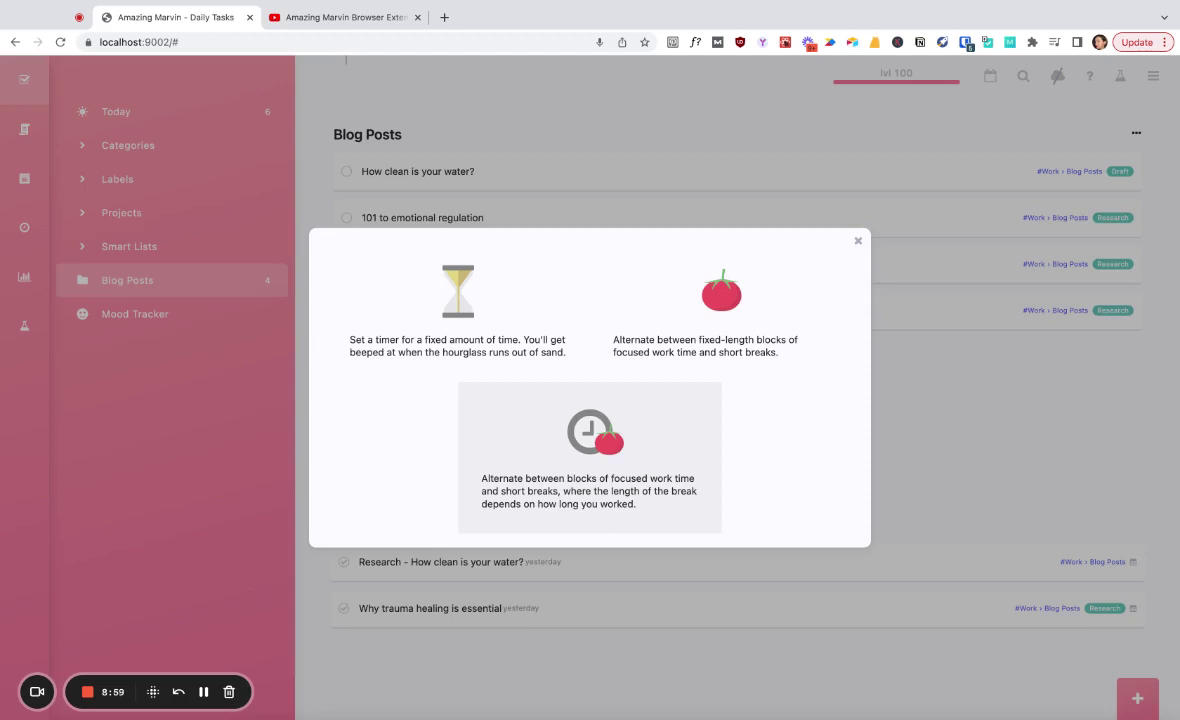
Step: Close the timer chooser and preview the &cw calendar-week suggestion on Internal sunblock without keeping it
click(857, 241)
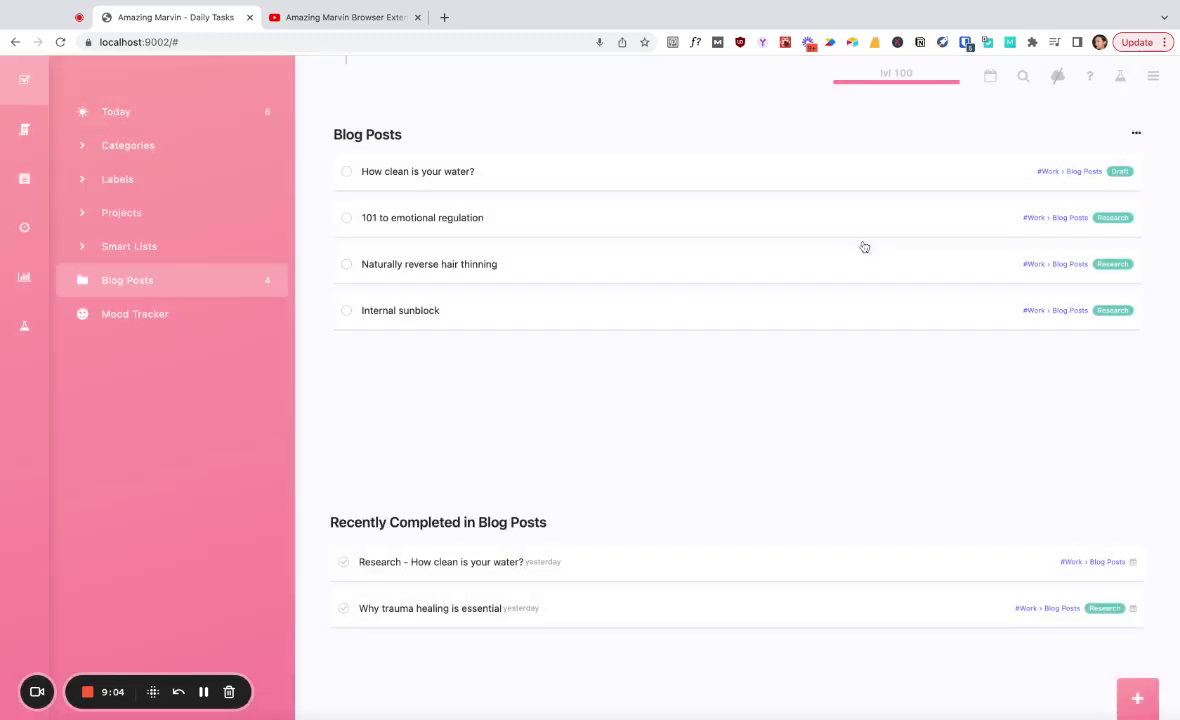
double_click(410, 312)
text(&cw)
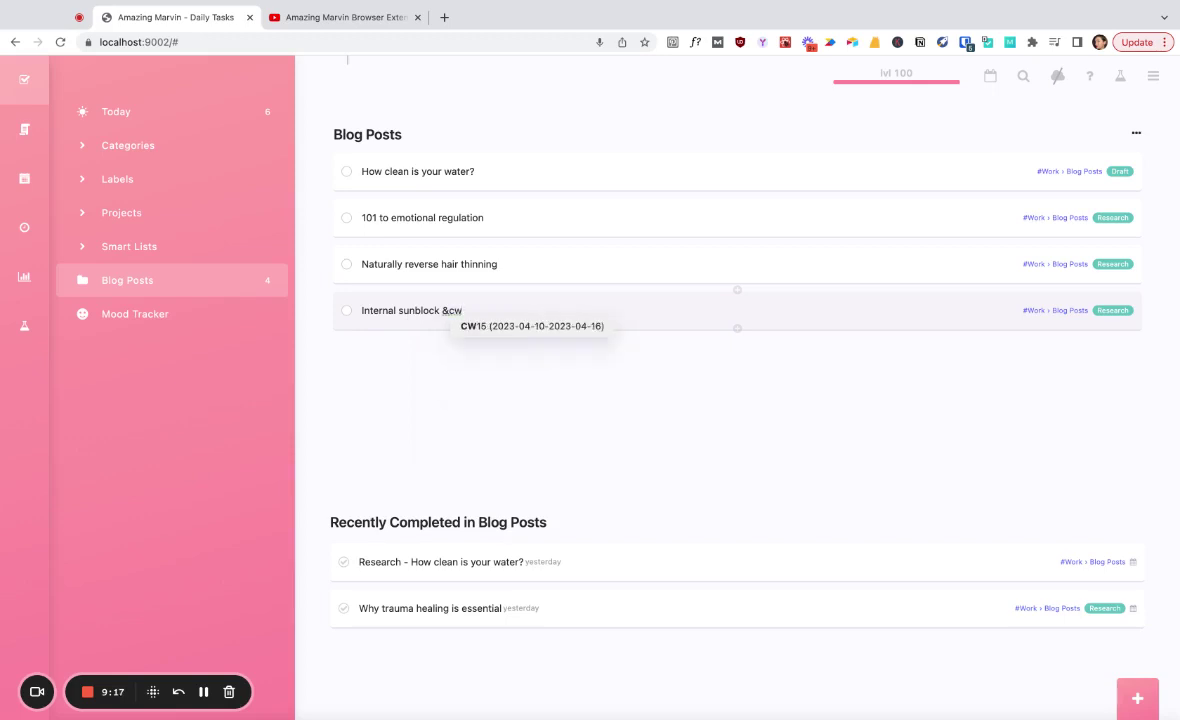
key(BackSpace)
key(BackSpace)
key(BackSpace)
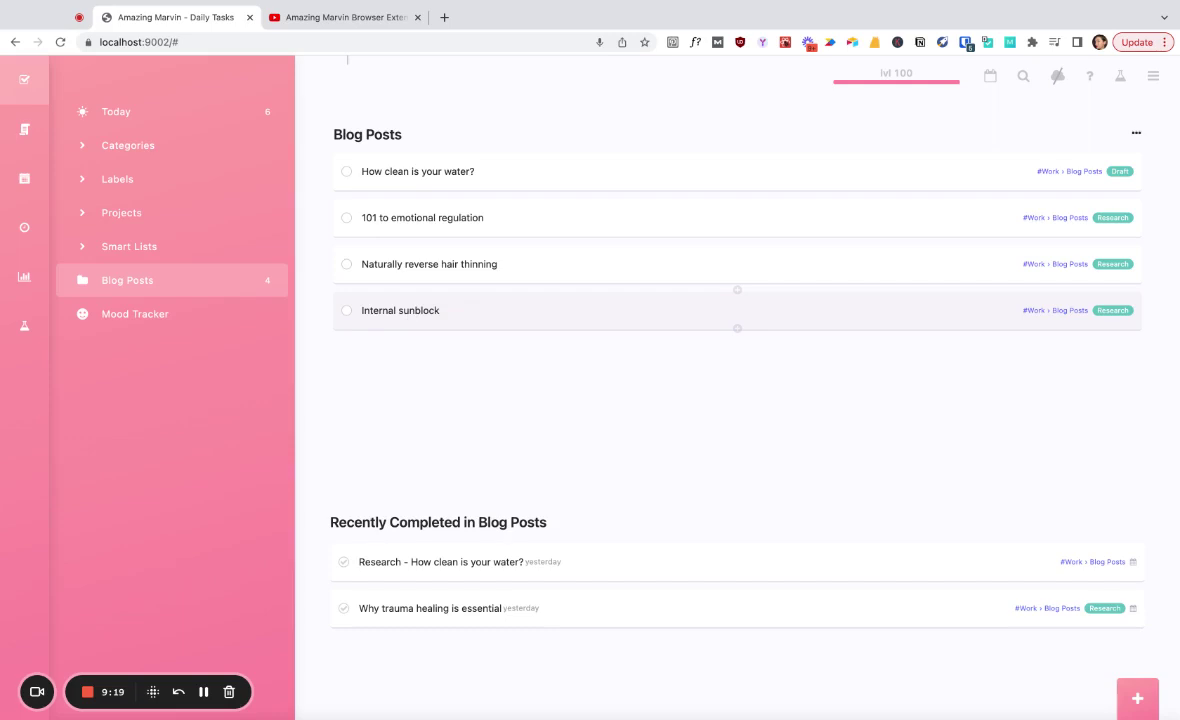
click(310, 415)
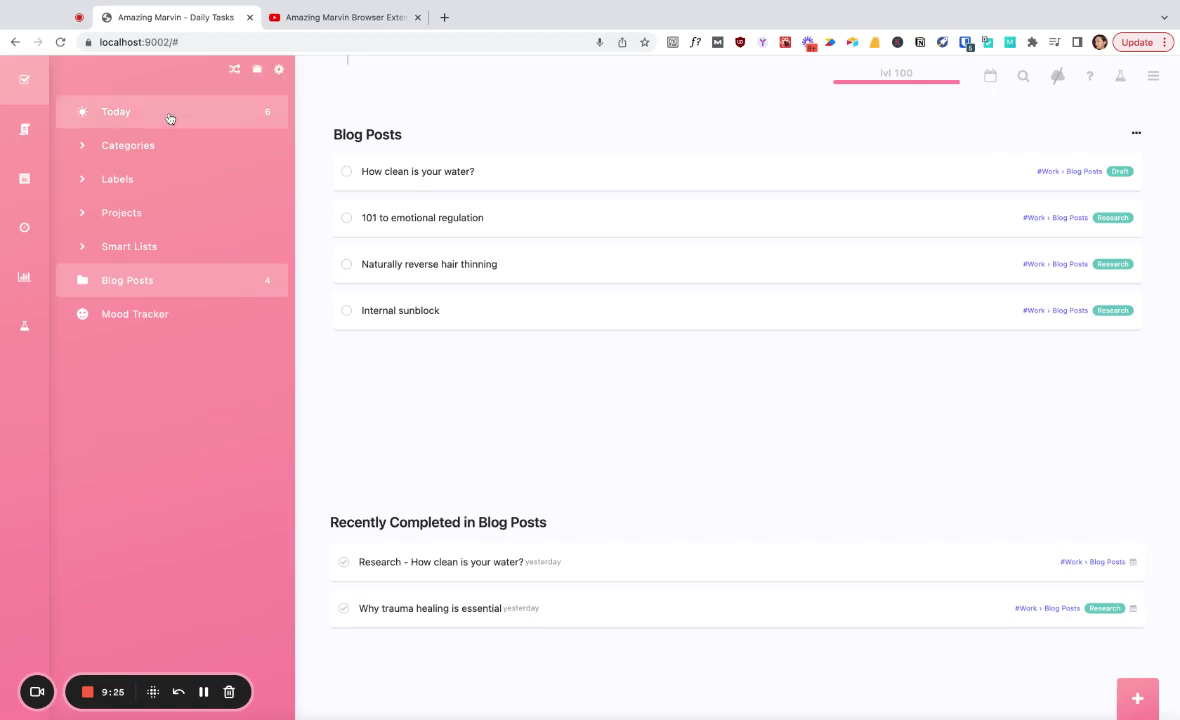
Step: Go to Today, dismiss the Let's plan today card, and complete 'Record Marvin release video'
click(130, 113)
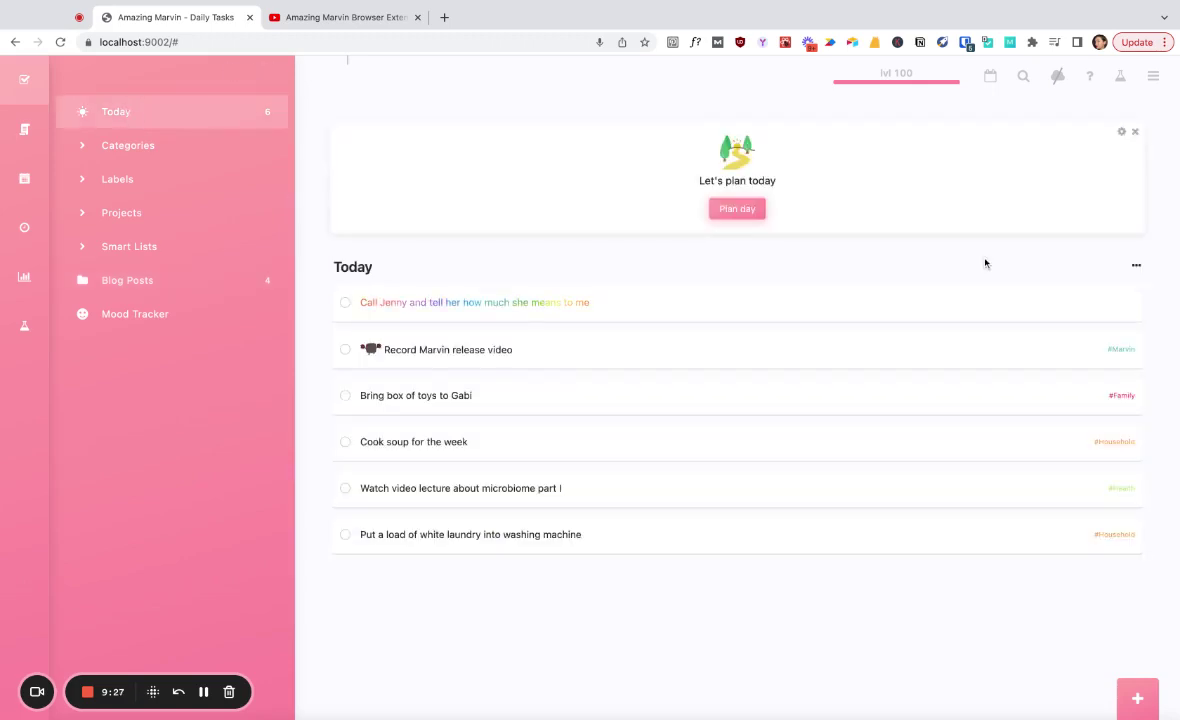
click(1135, 137)
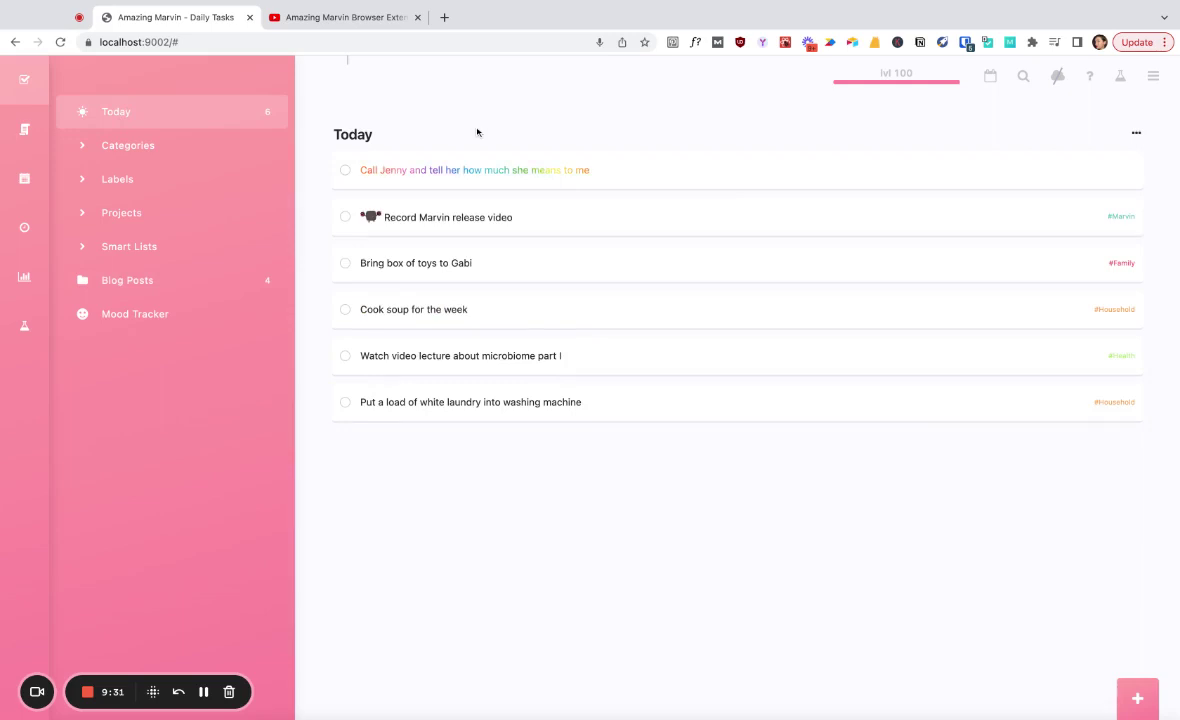
click(343, 219)
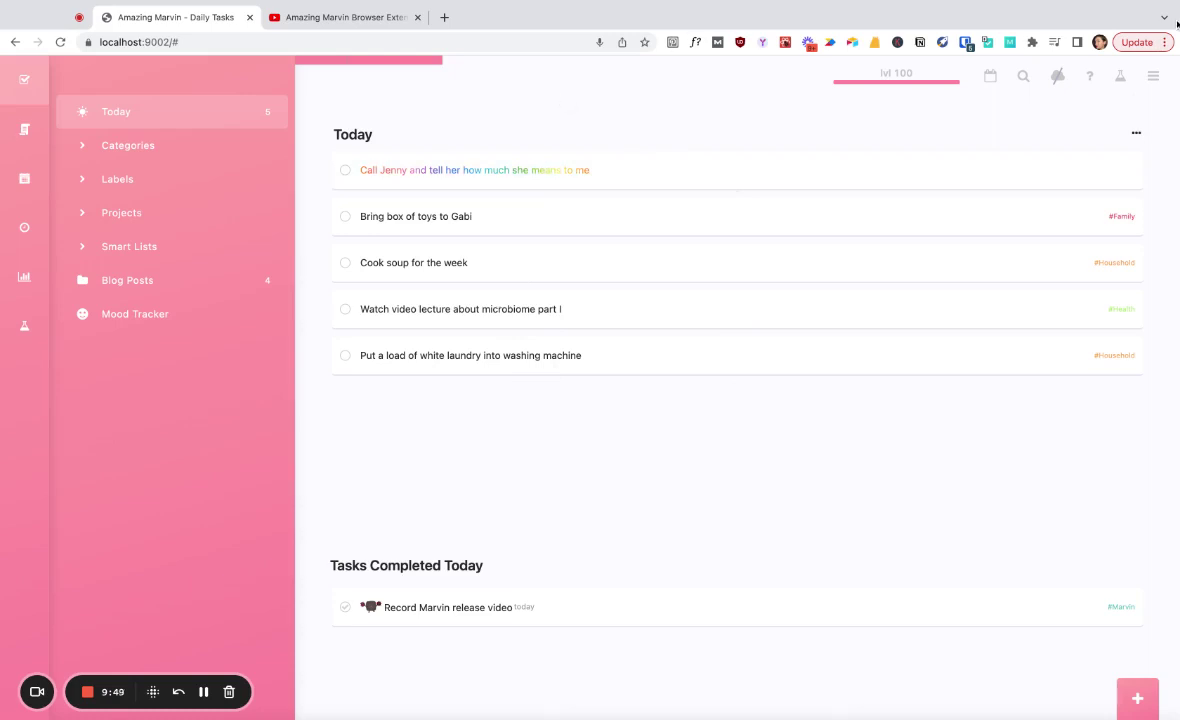
Step: Open Settings from the main menu and search the settings for 'completed'
click(1153, 76)
click(1049, 354)
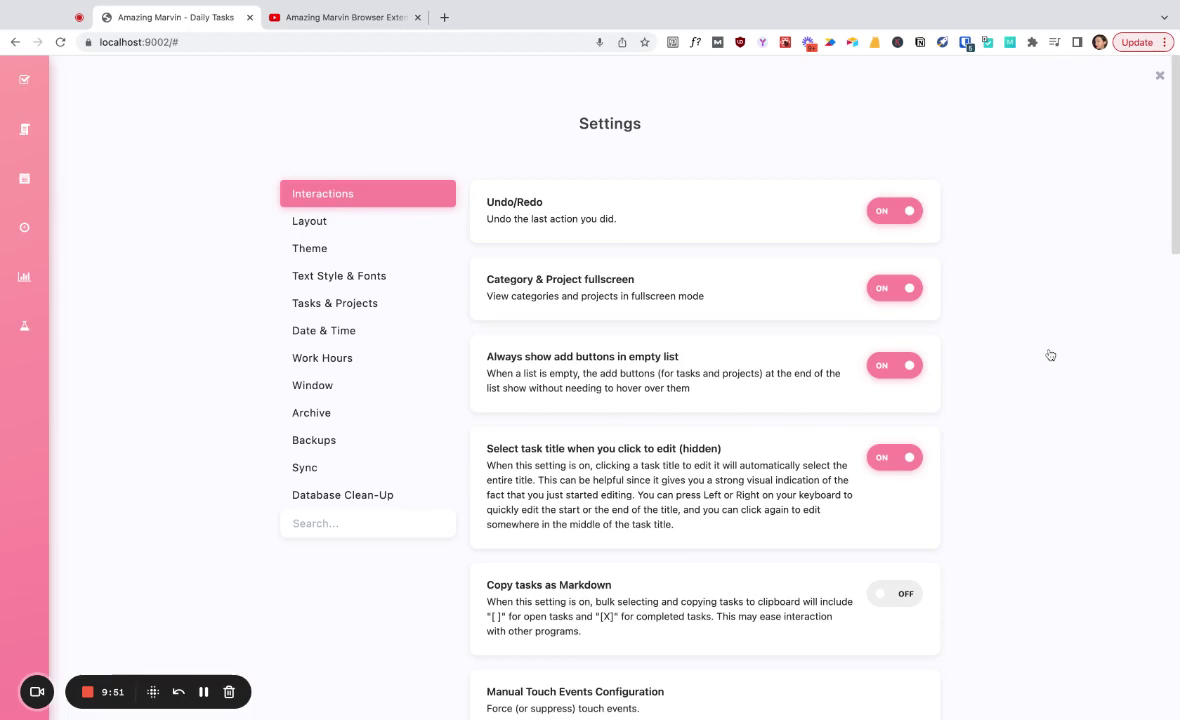
click(358, 522)
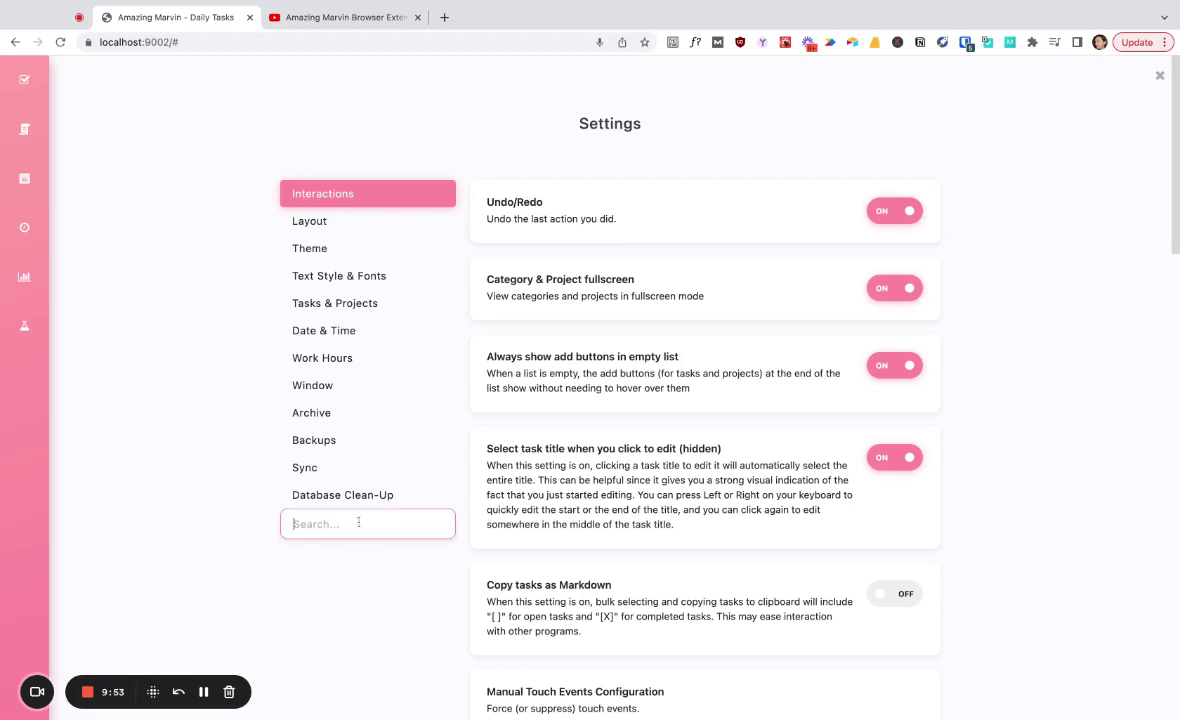
text(co)
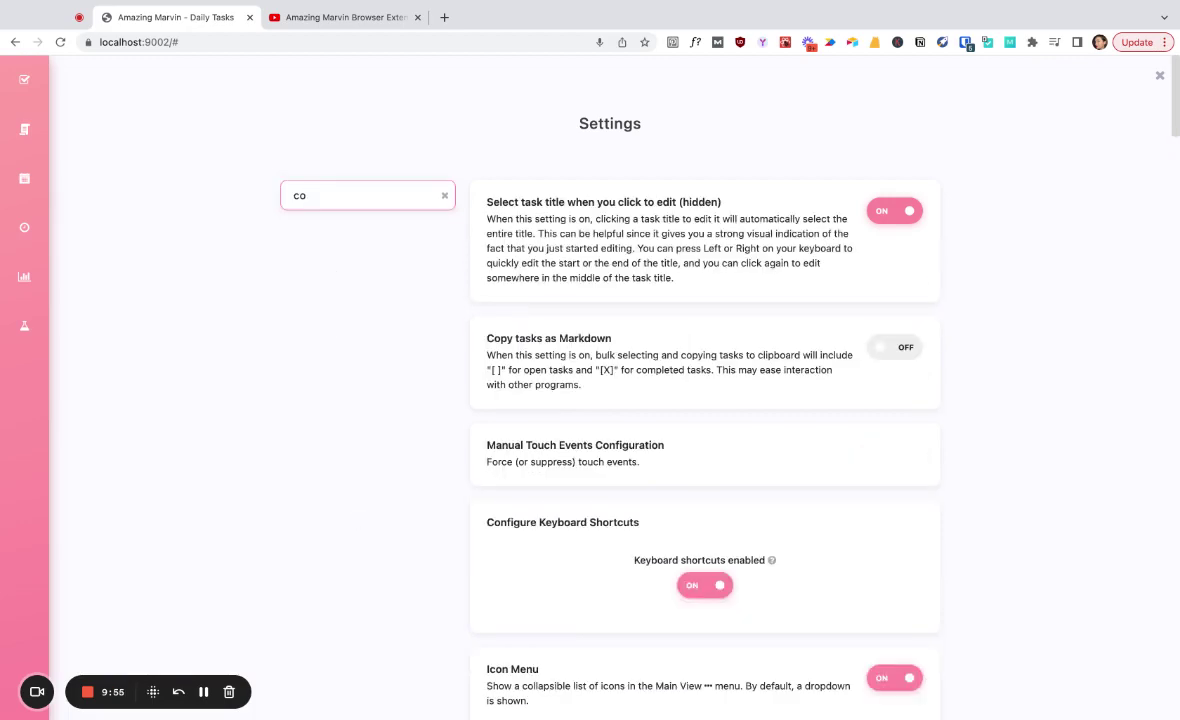
text(mpl)
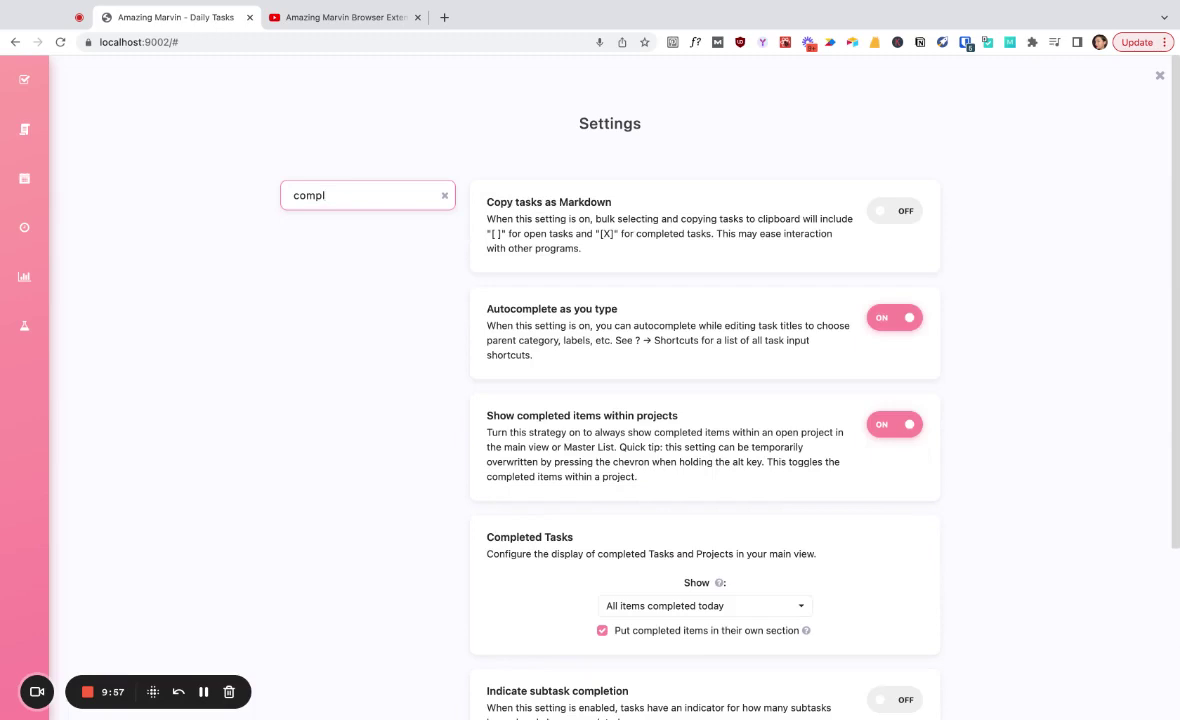
text(eted)
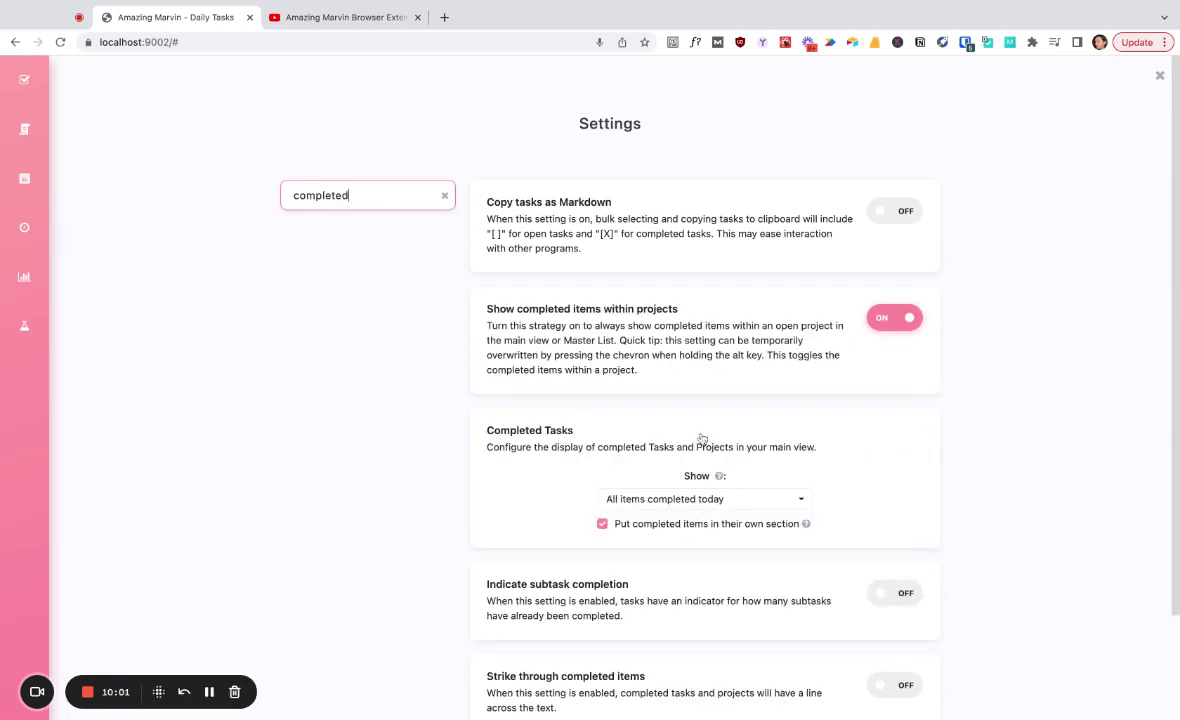
Step: Close the Settings page to return to the Today list
click(1159, 76)
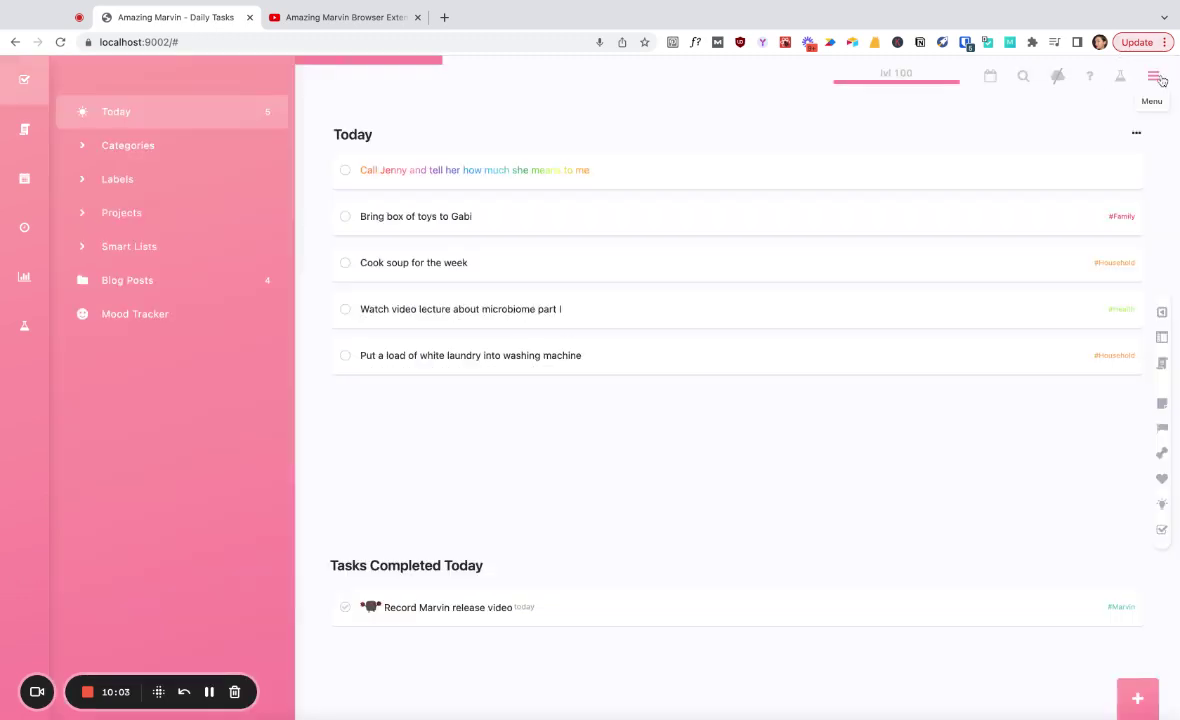